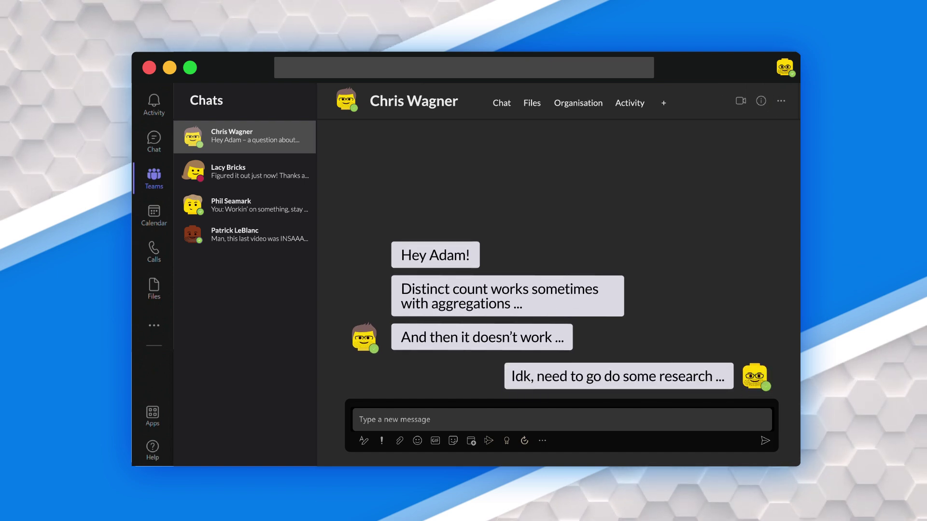
Locate the Agg_Sales_CustomerTerritoryProduct table in Power BI's Model view.
{"action": "left_click", "coordinate": [245, 235]}
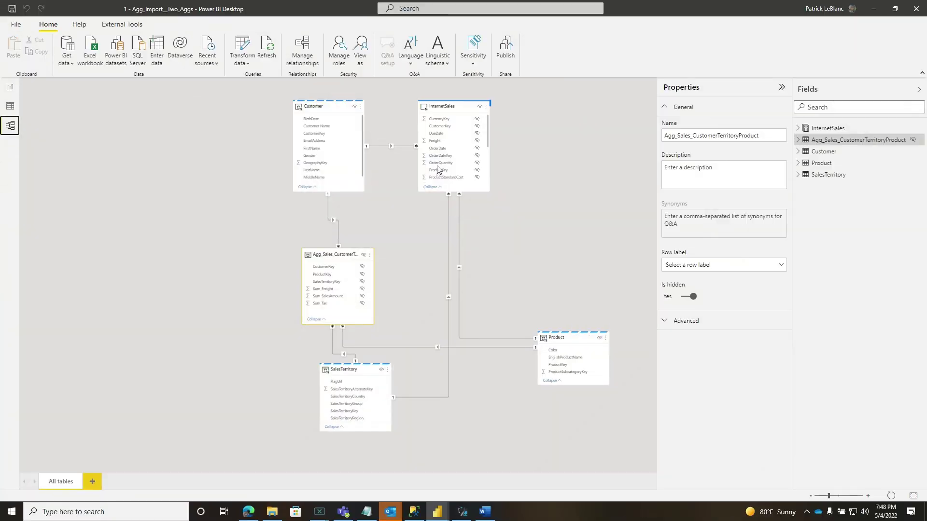
{"action": "scroll", "coordinate": [443, 113], "scroll_direction": "up", "scroll_amount": 3}
{"action": "mouse_move", "coordinate": [442, 113]}
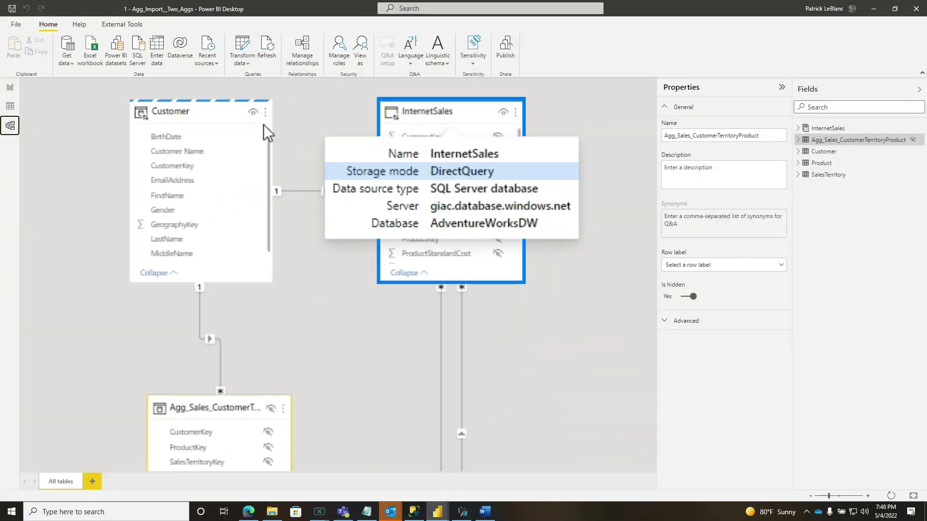
{"action": "scroll", "coordinate": [208, 101], "scroll_direction": "down", "scroll_amount": 10}
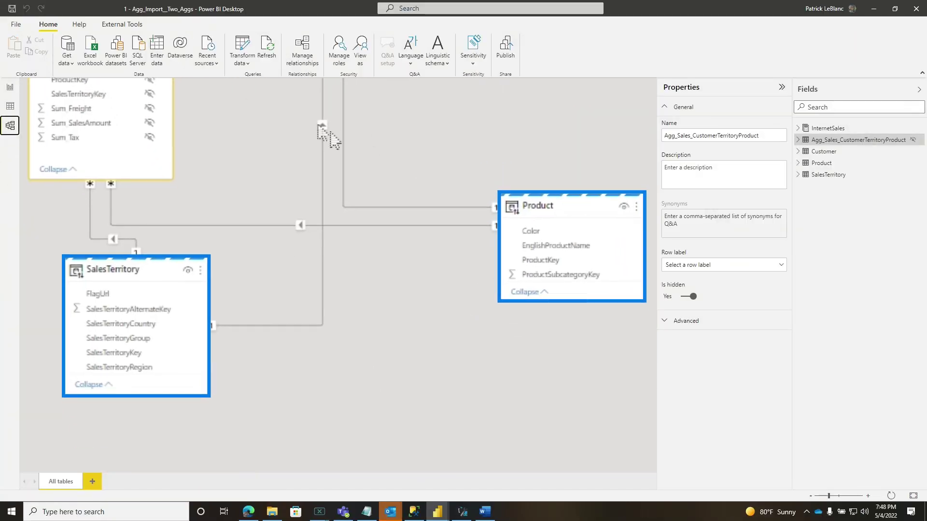
{"action": "scroll", "coordinate": [211, 186], "scroll_direction": "up", "scroll_amount": 5}
{"action": "mouse_move", "coordinate": [211, 186]}
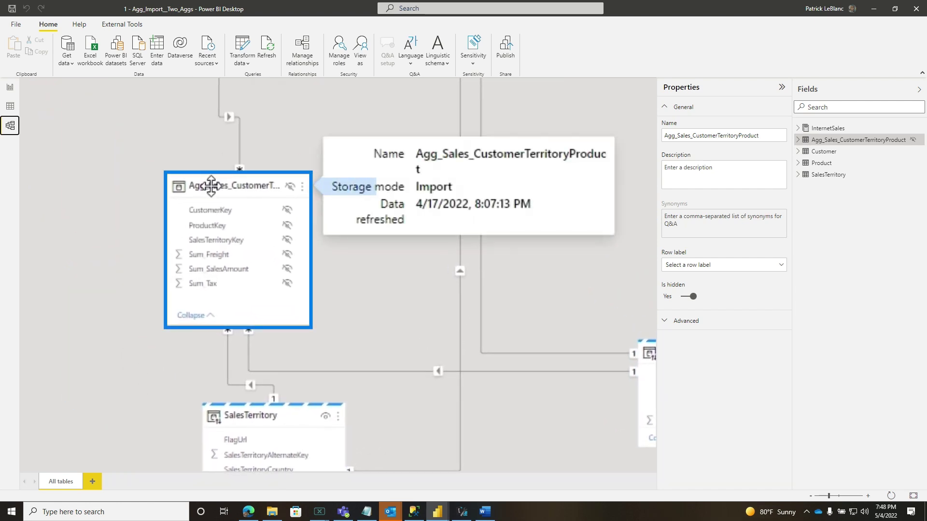
Review the table's aggregation mappings to InternetSales, cancel without changes, and switch to DAX Studio.
{"action": "left_click", "coordinate": [304, 187]}
{"action": "left_click", "coordinate": [321, 314]}
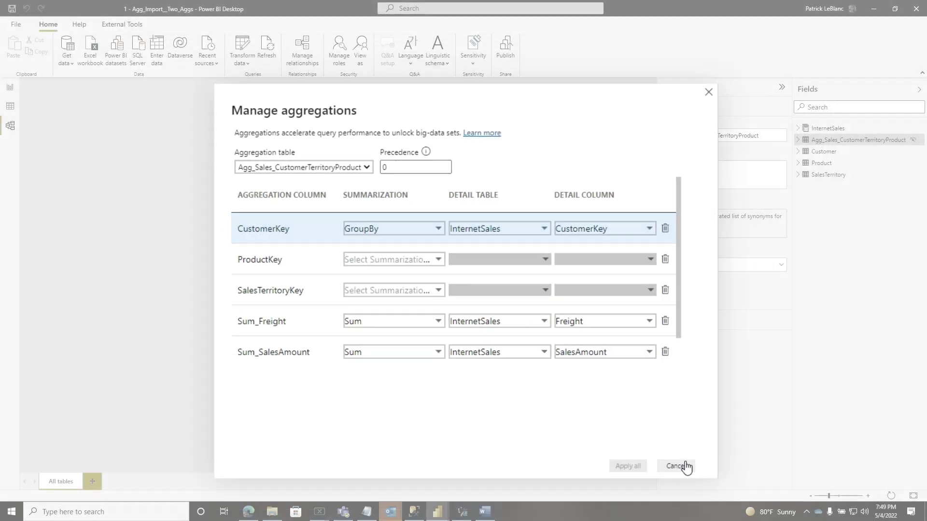
{"action": "left_click", "coordinate": [682, 466]}
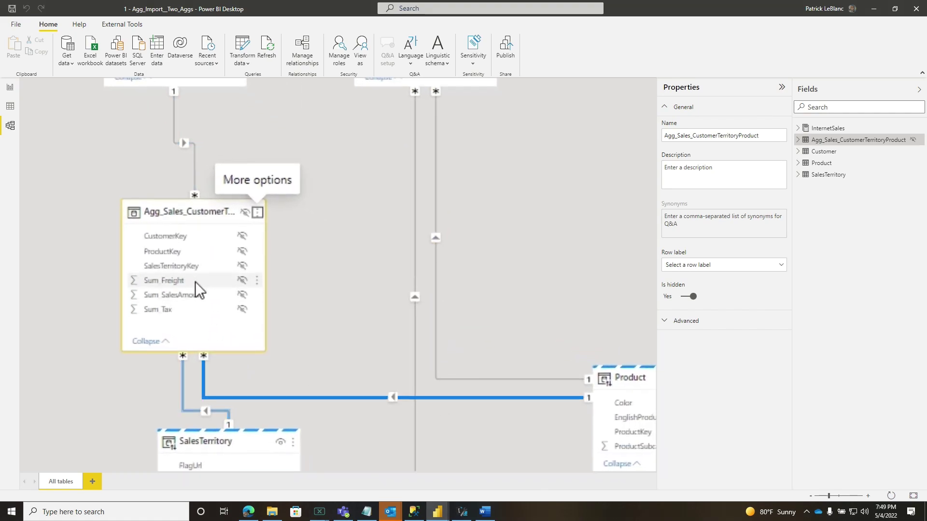
{"action": "left_click", "coordinate": [462, 512]}
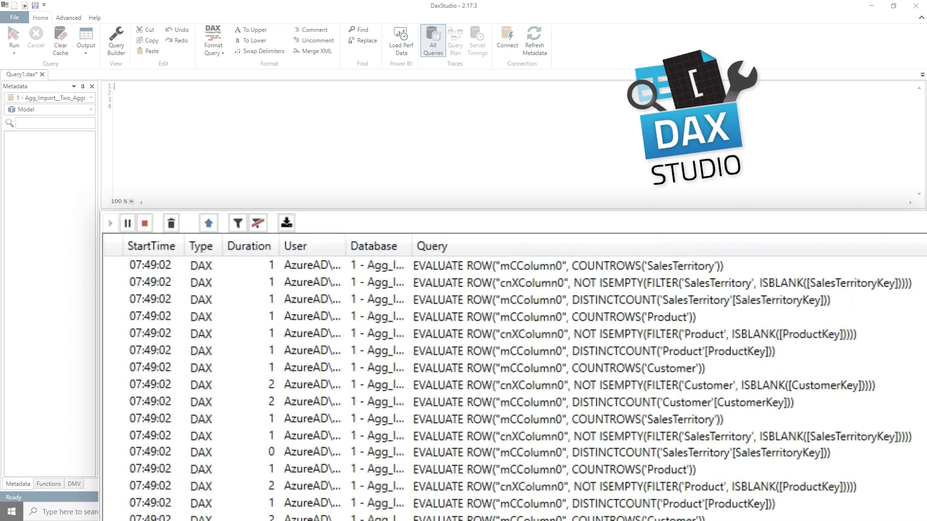
Clear the DAX Studio trace and refresh the Power BI visuals to capture fresh queries.
{"action": "left_click", "coordinate": [172, 223]}
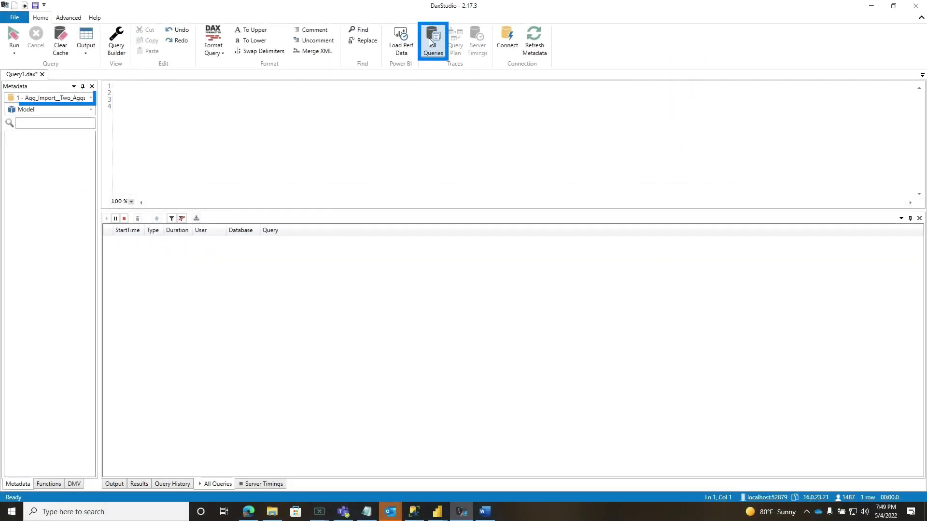
{"action": "key", "text": "alt+Tab"}
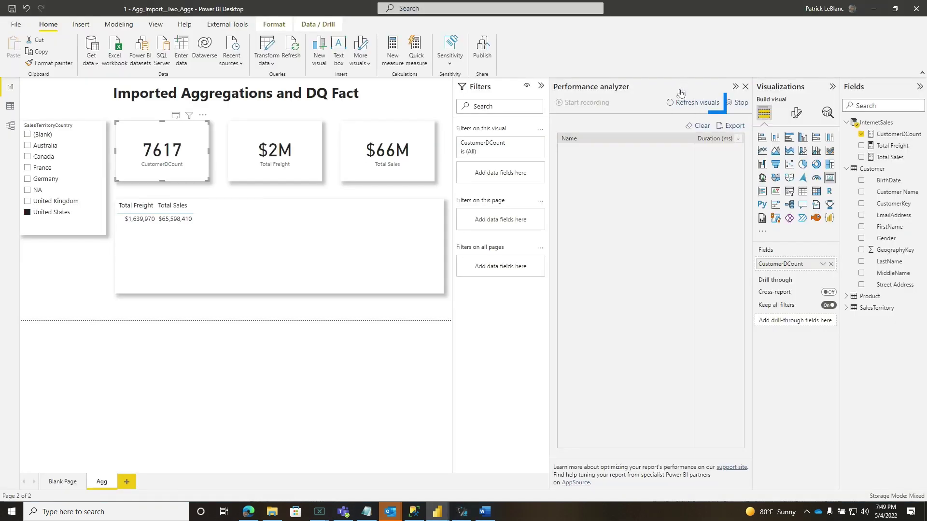
{"action": "left_click", "coordinate": [462, 512]}
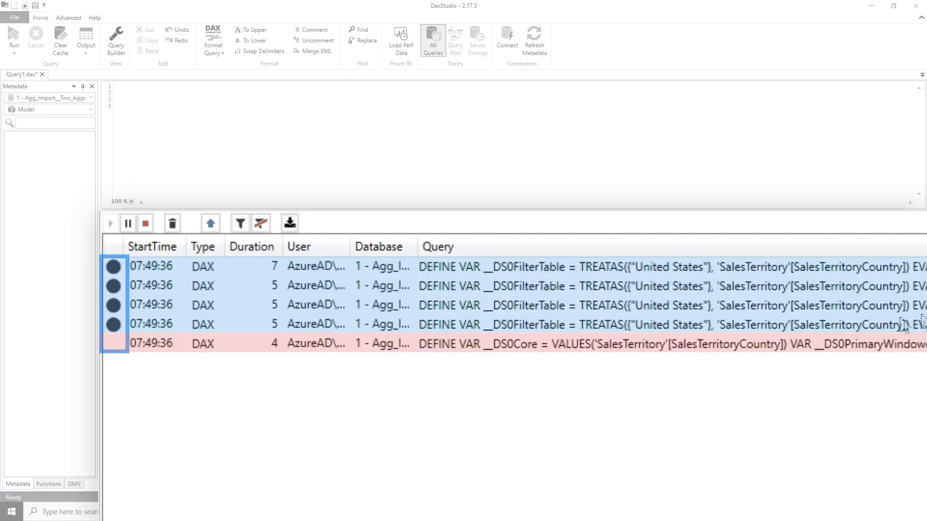
Run the United States CustomerDCount query with Server Timings, then empty the captured list.
{"action": "double_click", "coordinate": [590, 241]}
{"action": "left_click", "coordinate": [427, 48]}
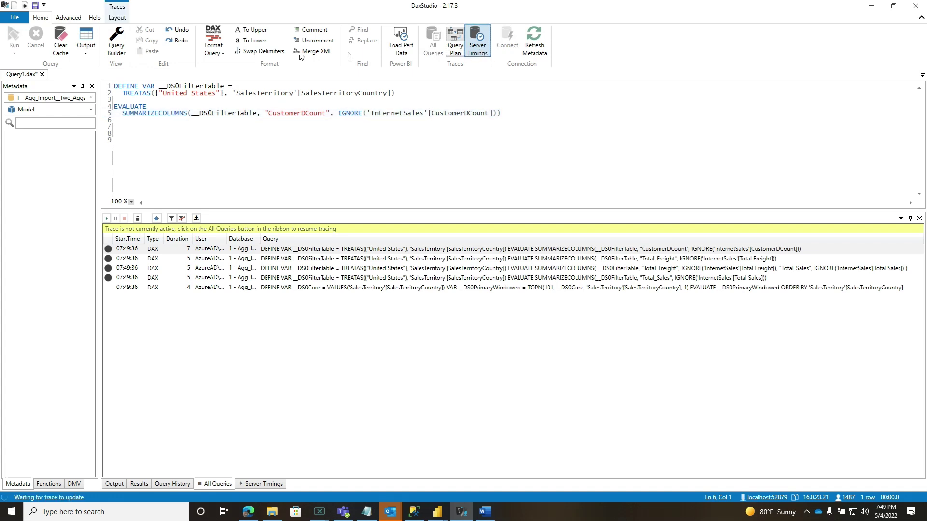
{"action": "left_click", "coordinate": [16, 36]}
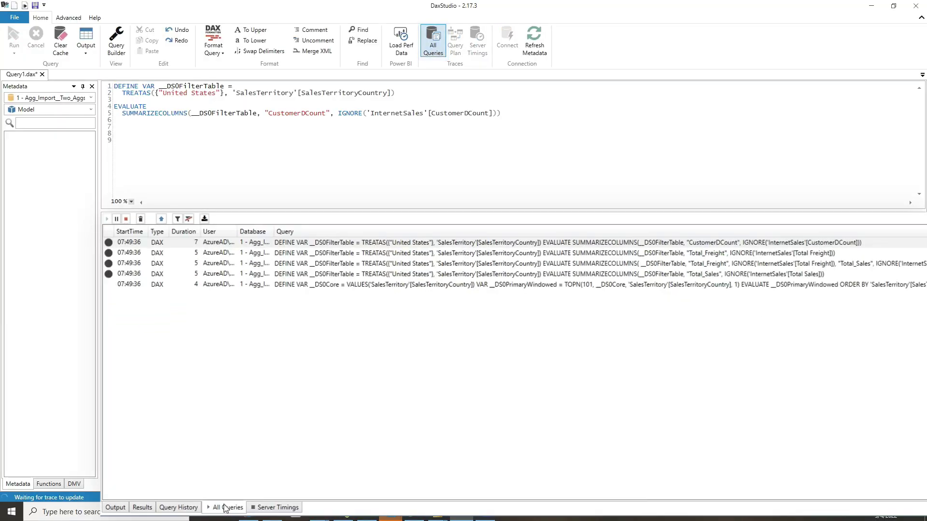
{"action": "left_click", "coordinate": [173, 226]}
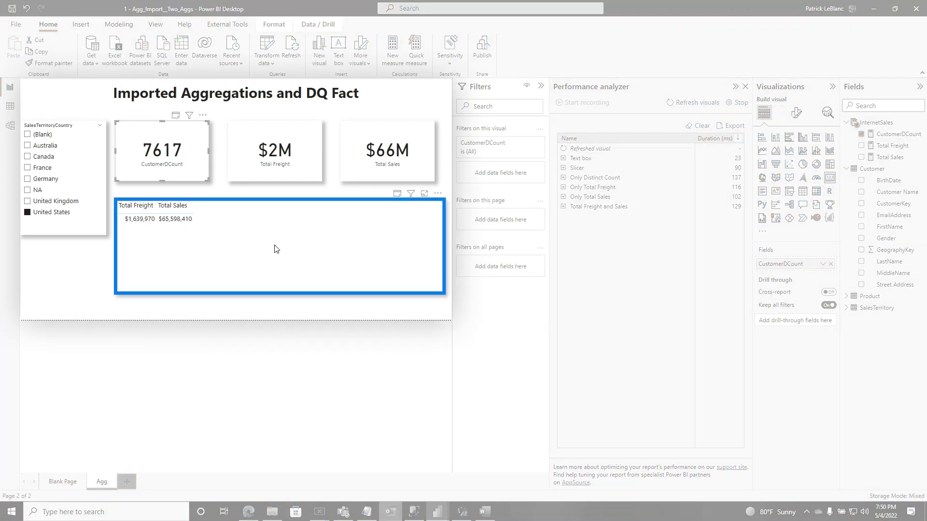
Add CustomerDCount to the Total Freight and Sales table and check its 1621 ms timing.
{"action": "left_click", "coordinate": [274, 244]}
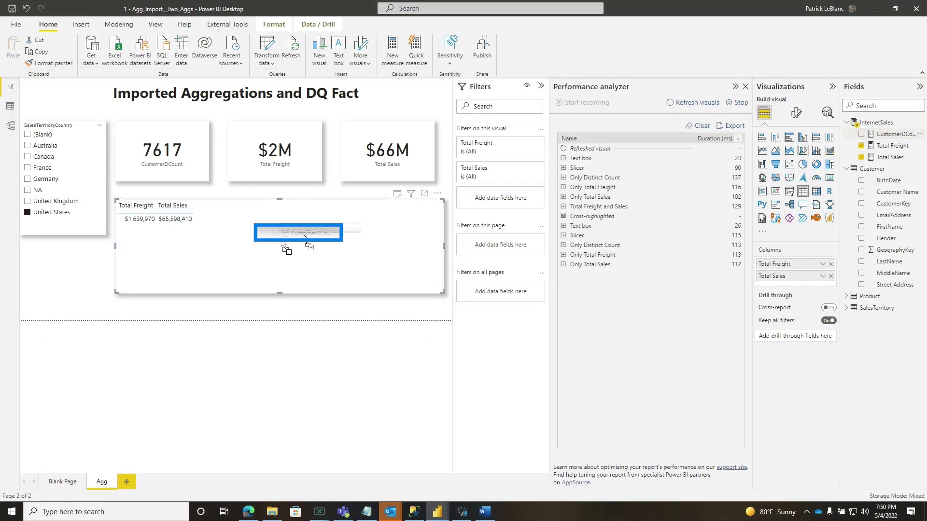
{"action": "left_click_drag", "start_coordinate": [326, 234], "coordinate": [244, 252]}
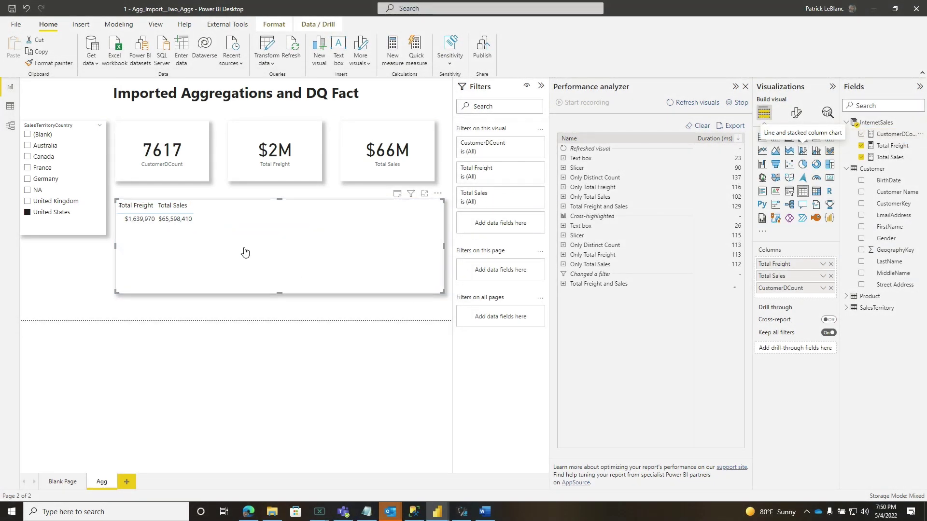
{"action": "left_click", "coordinate": [563, 284]}
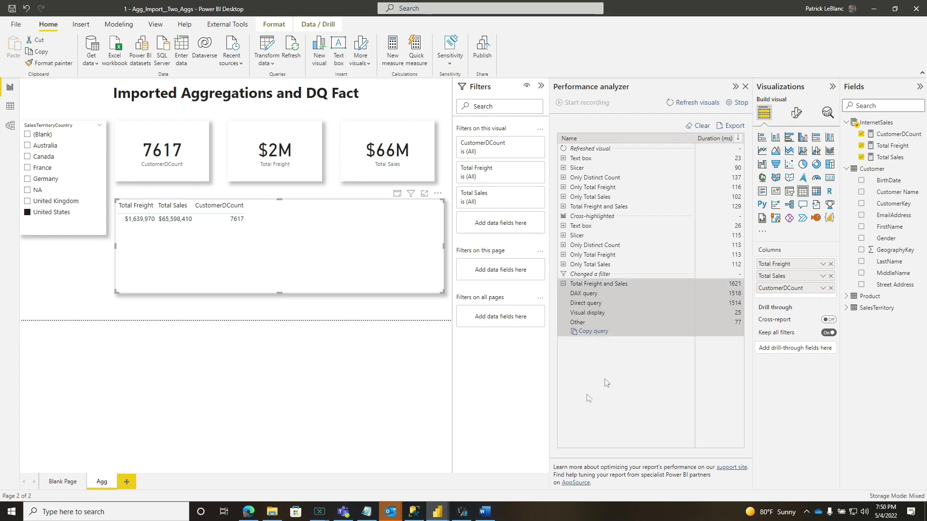
{"action": "left_click", "coordinate": [459, 513]}
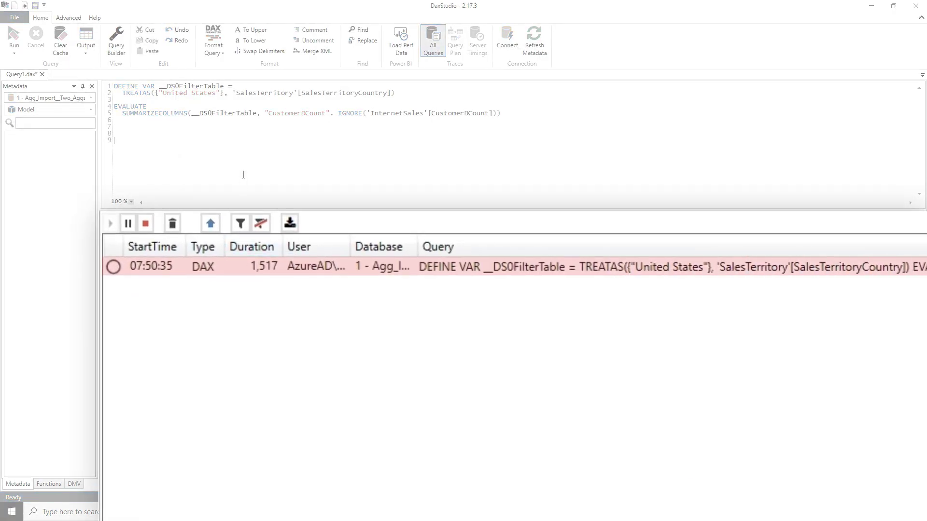
Load the combined freight, sales and CustomerDCount query and run it with Server Timings.
{"action": "double_click", "coordinate": [551, 267]}
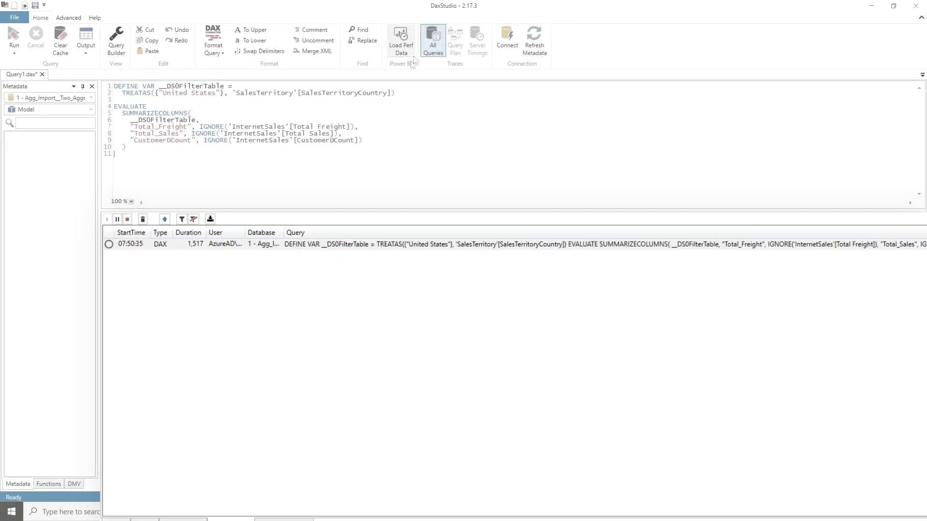
{"action": "left_click", "coordinate": [434, 48]}
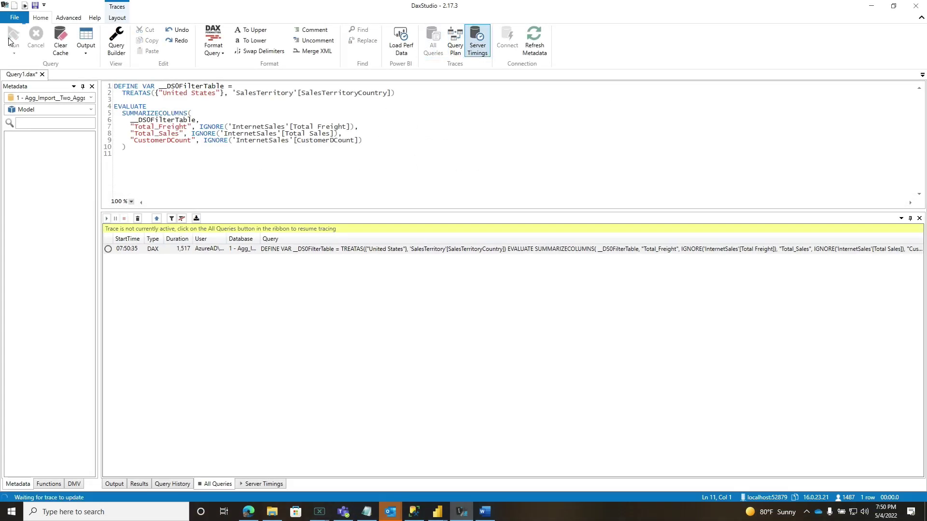
{"action": "left_click", "coordinate": [265, 483]}
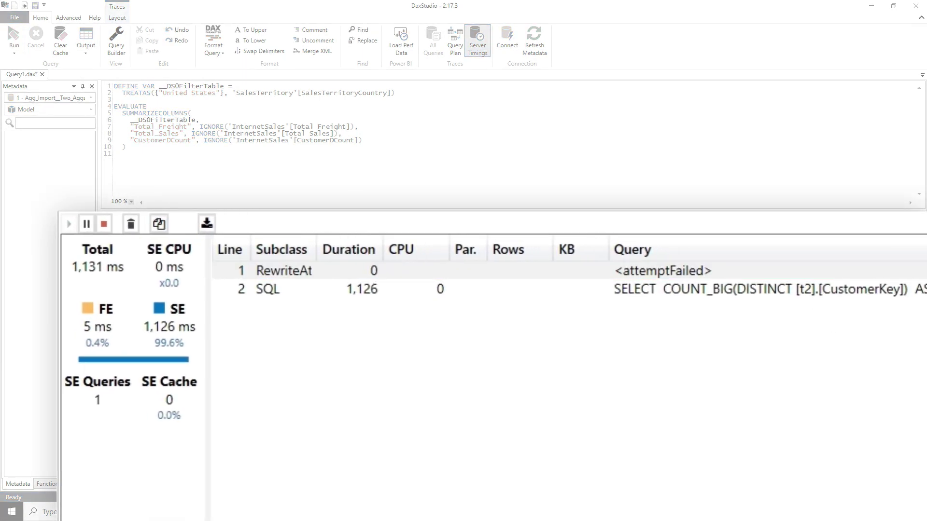
Inspect the failed aggregation rewrite and the fused SQL's distinct count and sum expressions.
{"action": "left_click", "coordinate": [705, 271]}
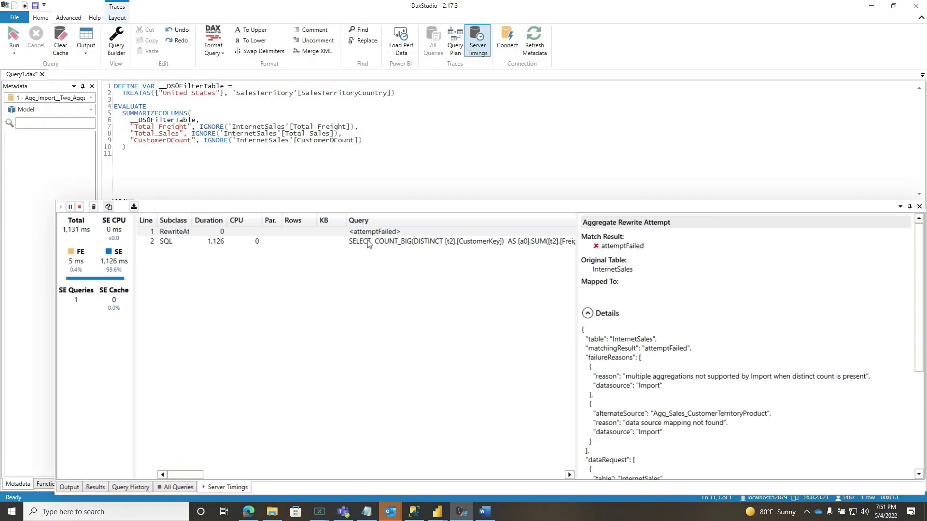
{"action": "left_click", "coordinate": [377, 251]}
{"action": "left_click_drag", "start_coordinate": [599, 249], "coordinate": [657, 268]}
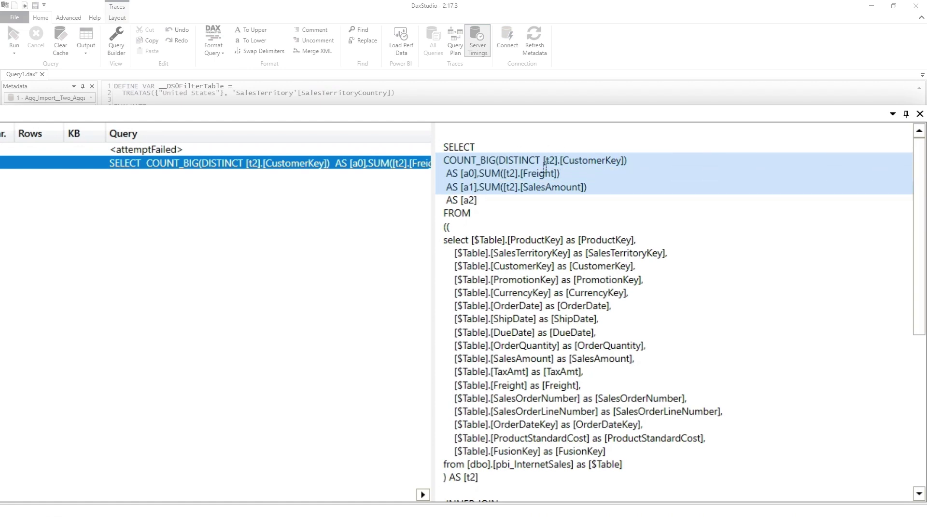
{"action": "scroll", "coordinate": [513, 203], "scroll_direction": "down", "scroll_amount": 7}
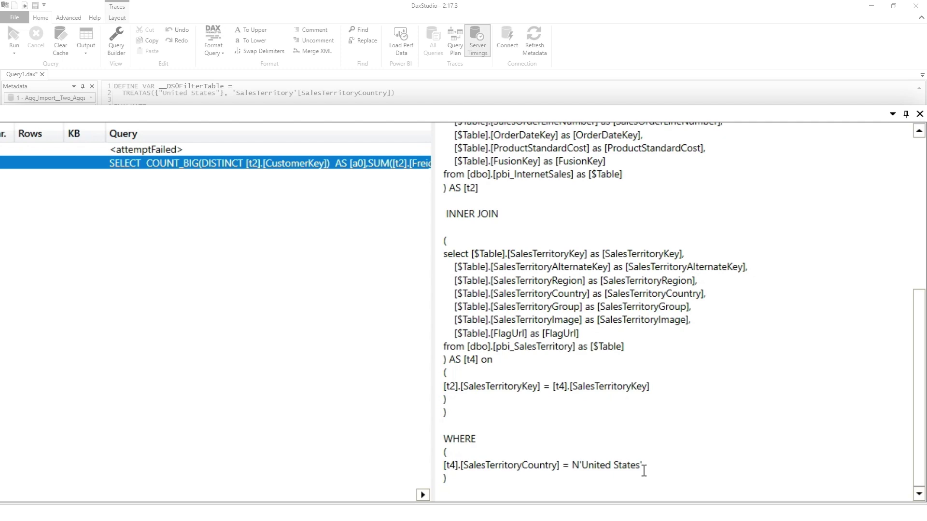
{"action": "scroll", "coordinate": [643, 471], "scroll_direction": "up", "scroll_amount": 7}
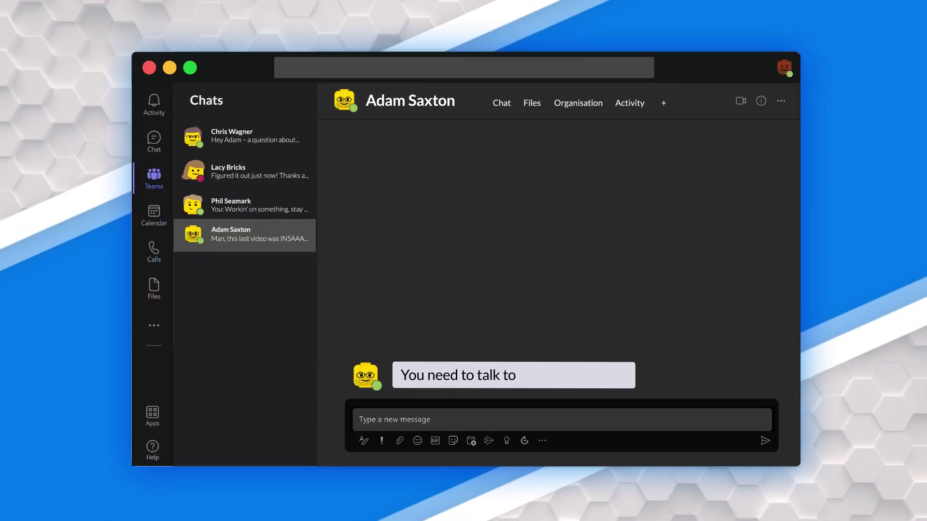
{"action": "left_click", "coordinate": [245, 205]}
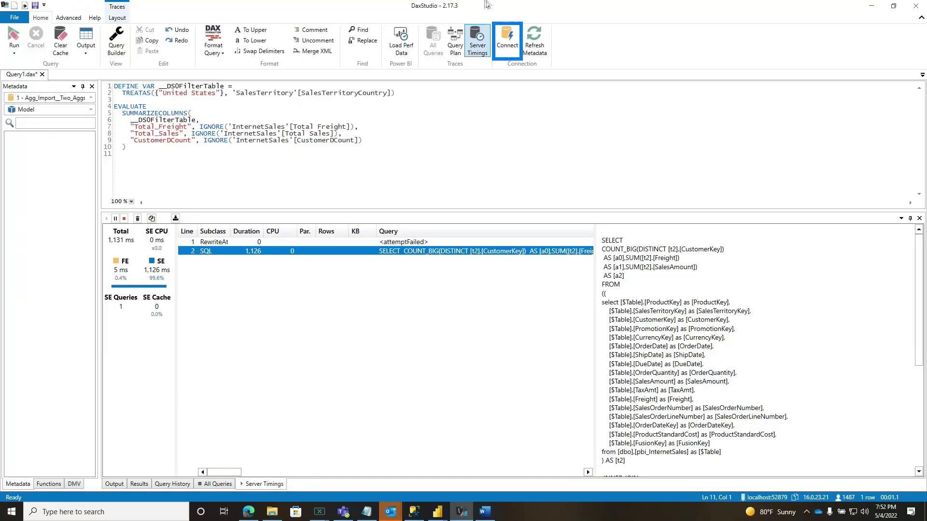
Connect DAX Studio to the 2 - Agg_All_DQ - Without Fusion Key model and switch to Power BI.
{"action": "left_click", "coordinate": [507, 49]}
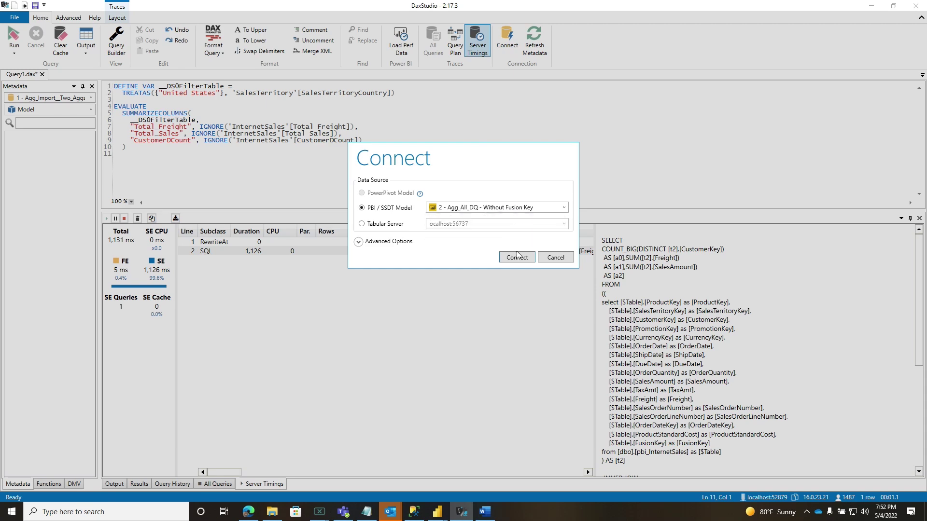
{"action": "left_click", "coordinate": [517, 258]}
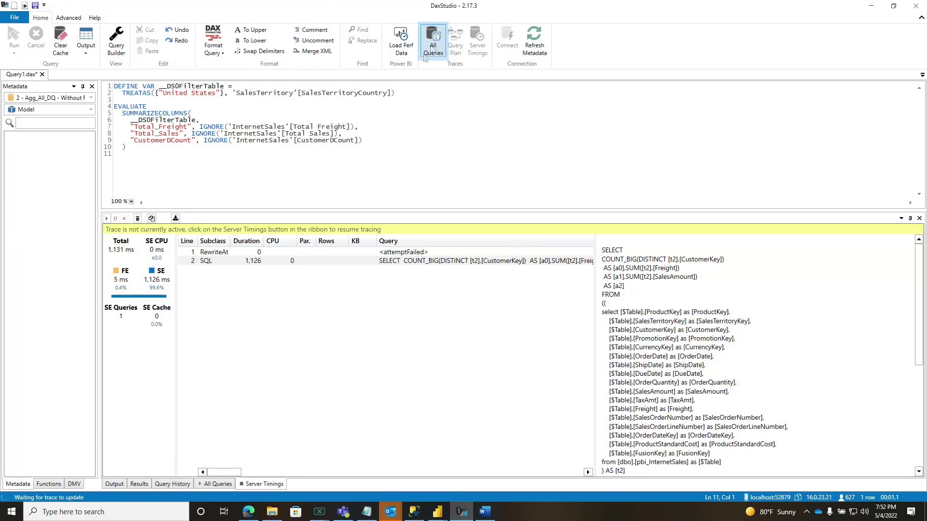
{"action": "key", "text": "alt+Tab"}
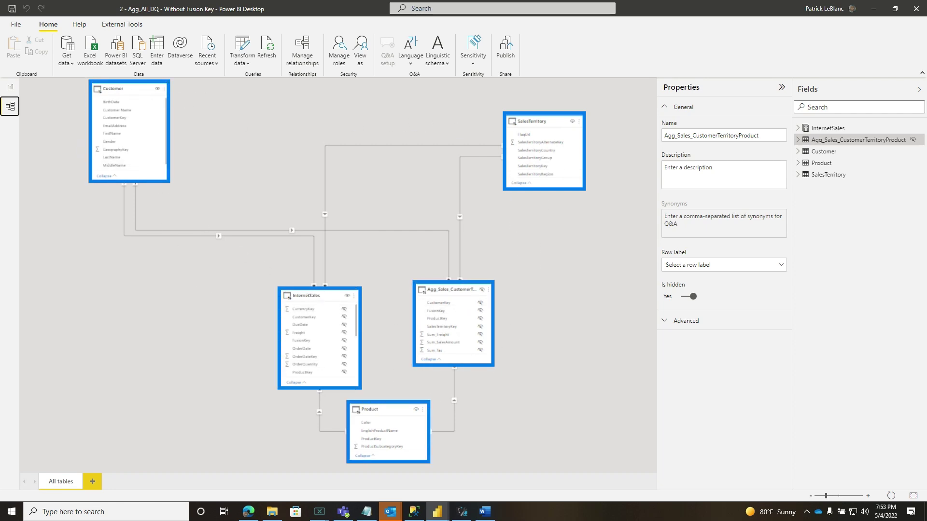
Refresh all report visuals in Performance analyzer, then bring DAX Studio forward.
{"action": "left_click", "coordinate": [10, 87]}
{"action": "left_click", "coordinate": [698, 102]}
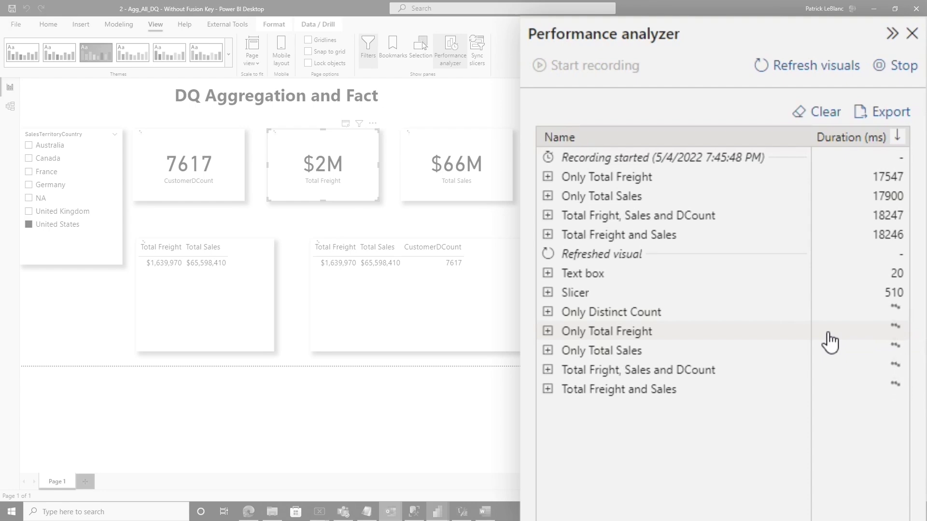
{"action": "left_click", "coordinate": [461, 511]}
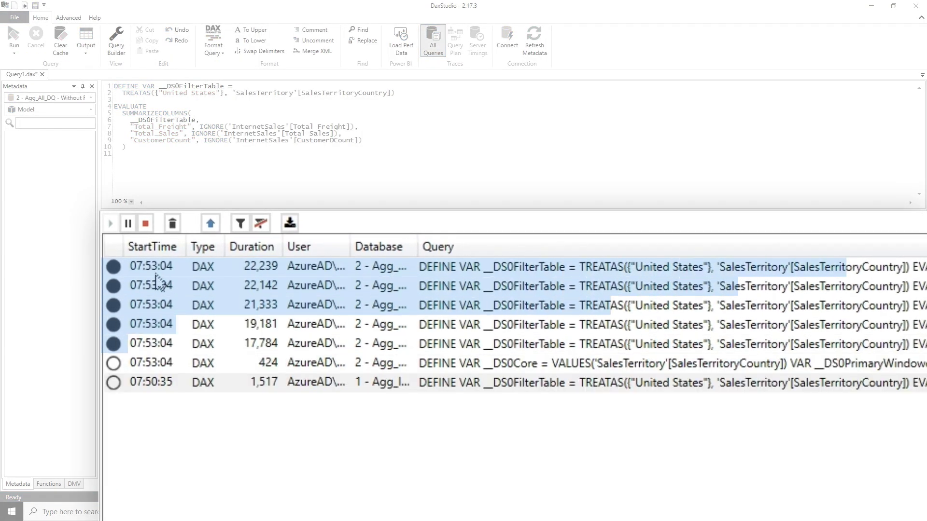
Replace the editor query with the captured report query and run it with Server Timings.
{"action": "key", "text": "ctrl+z"}
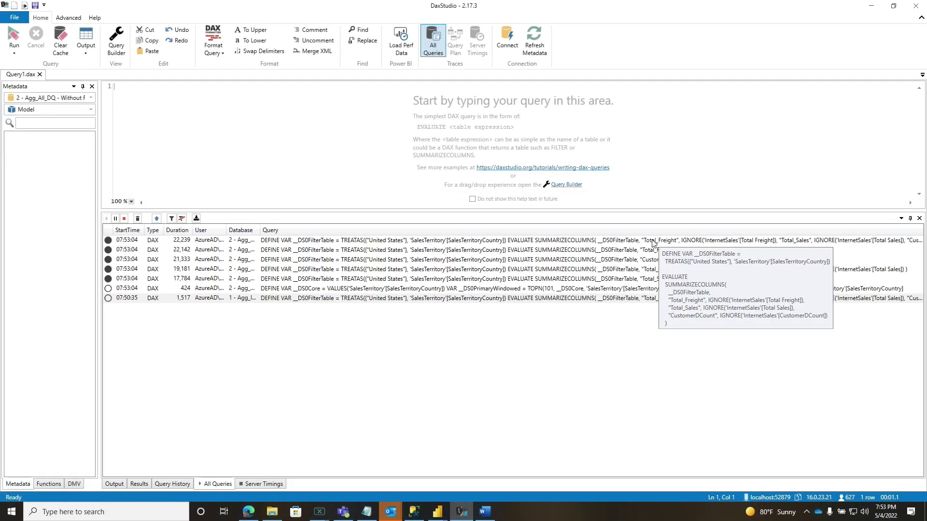
{"action": "double_click", "coordinate": [653, 243]}
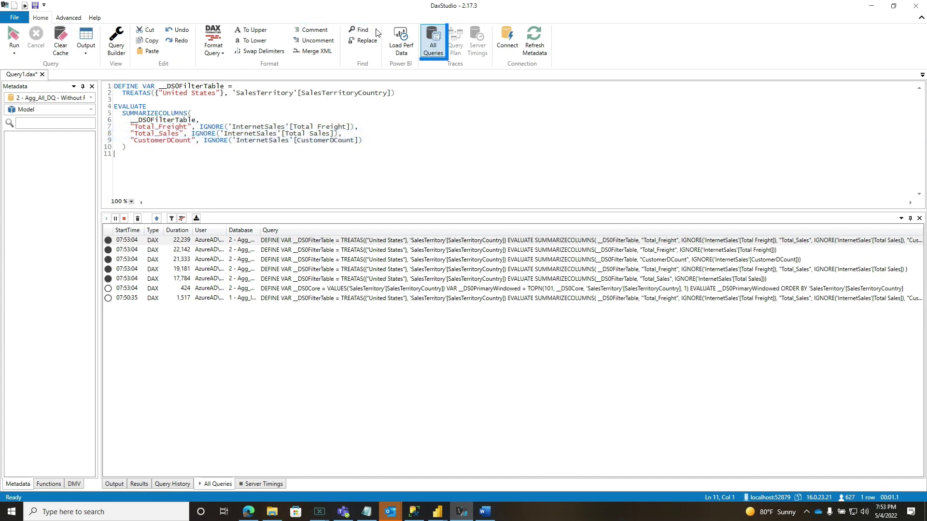
{"action": "left_click", "coordinate": [478, 42]}
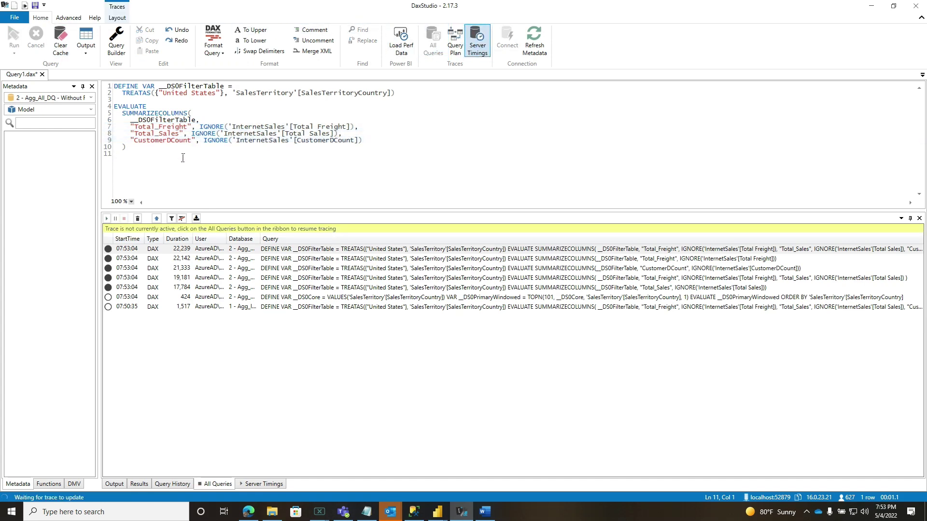
{"action": "left_click", "coordinate": [16, 37]}
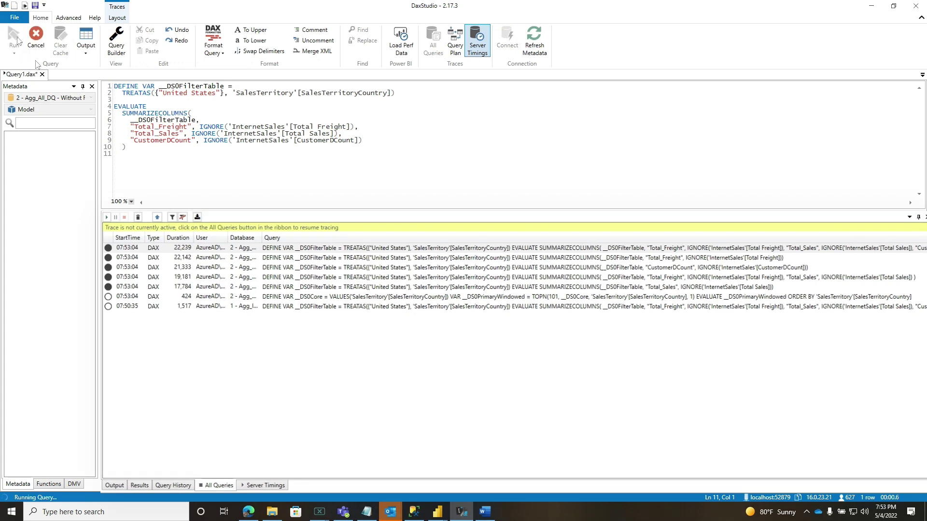
Inspect the rewrite details showing matchFound on Agg_Sales_CustomerTerritoryProduct and the generated SQL.
{"action": "left_click", "coordinate": [829, 144]}
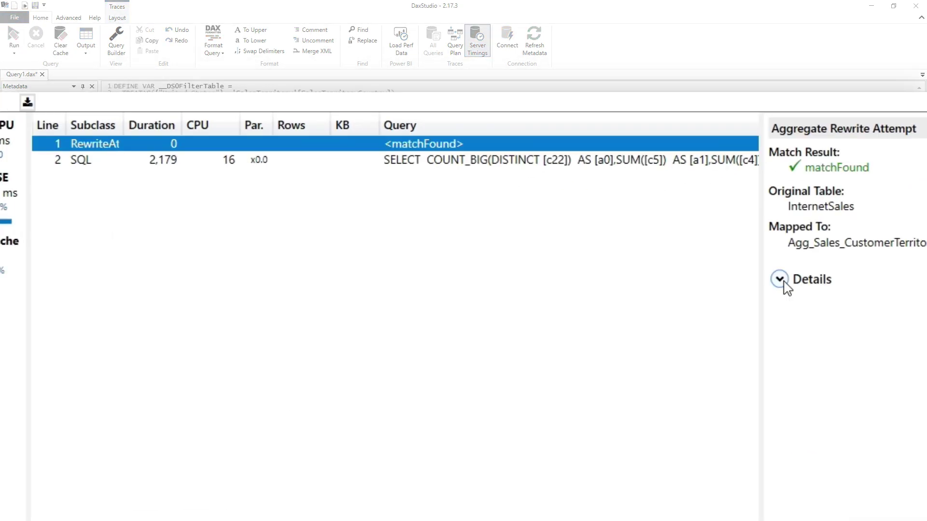
{"action": "left_click", "coordinate": [779, 280]}
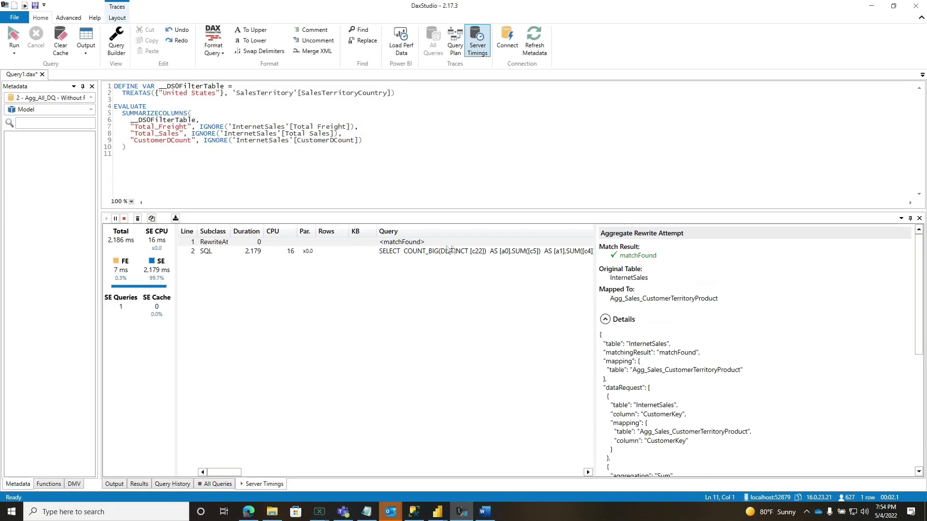
{"action": "left_click", "coordinate": [434, 253]}
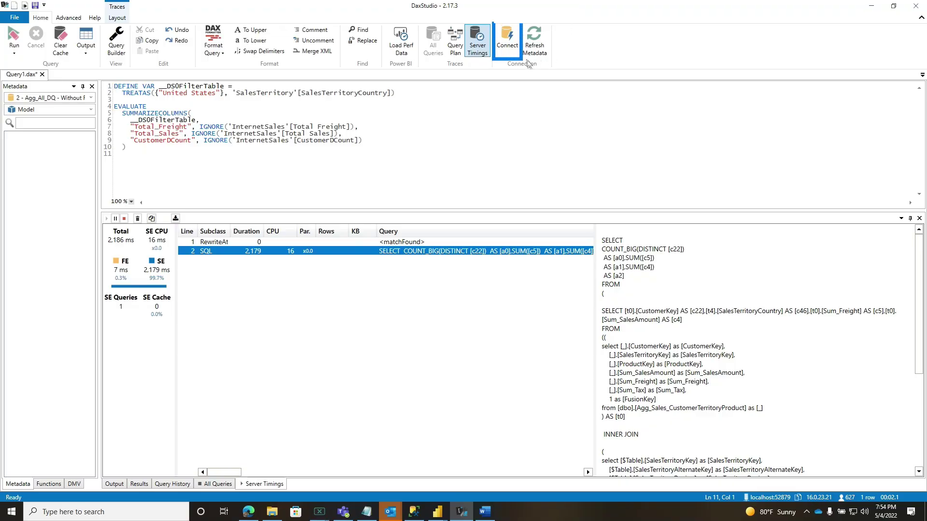
Connect to the 3 - Agg_Import - With Fusion Key model, trace All Queries, and clear the list.
{"action": "left_click", "coordinate": [508, 41]}
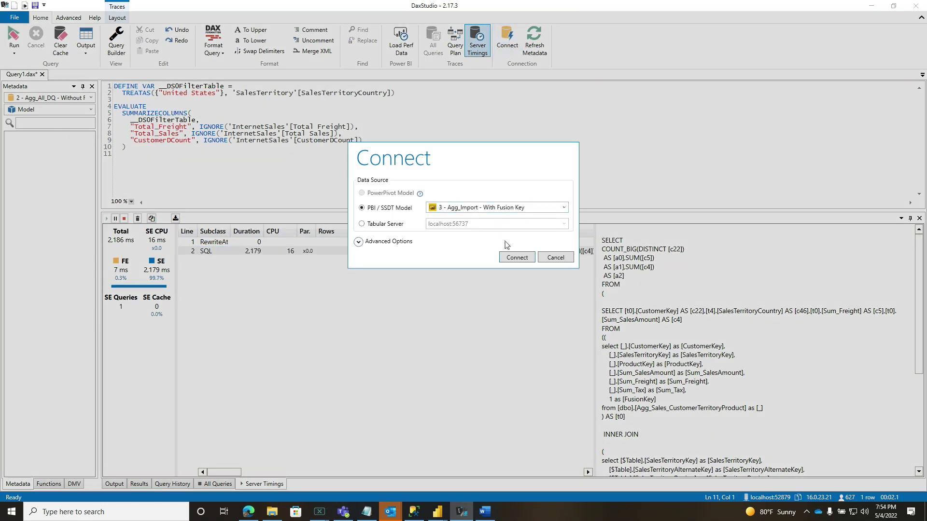
{"action": "left_click", "coordinate": [517, 257]}
{"action": "left_click", "coordinate": [436, 43]}
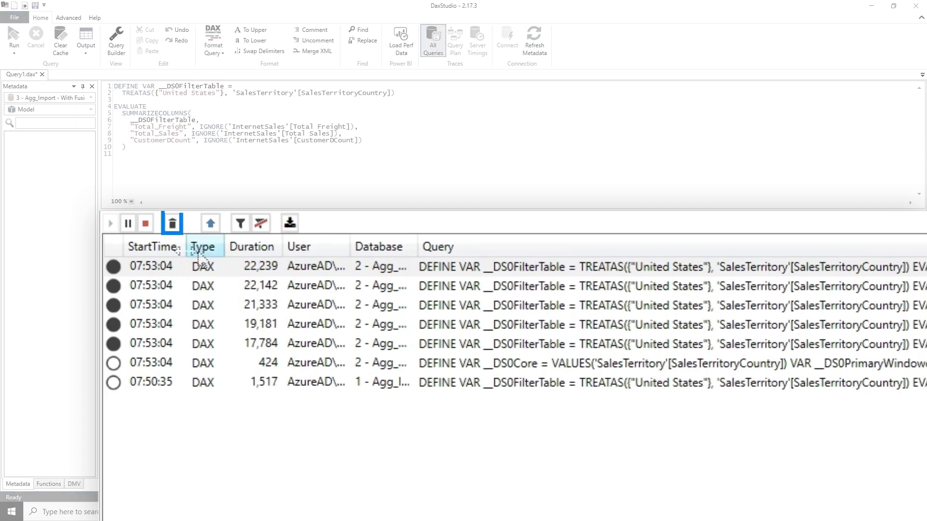
{"action": "left_click", "coordinate": [172, 223]}
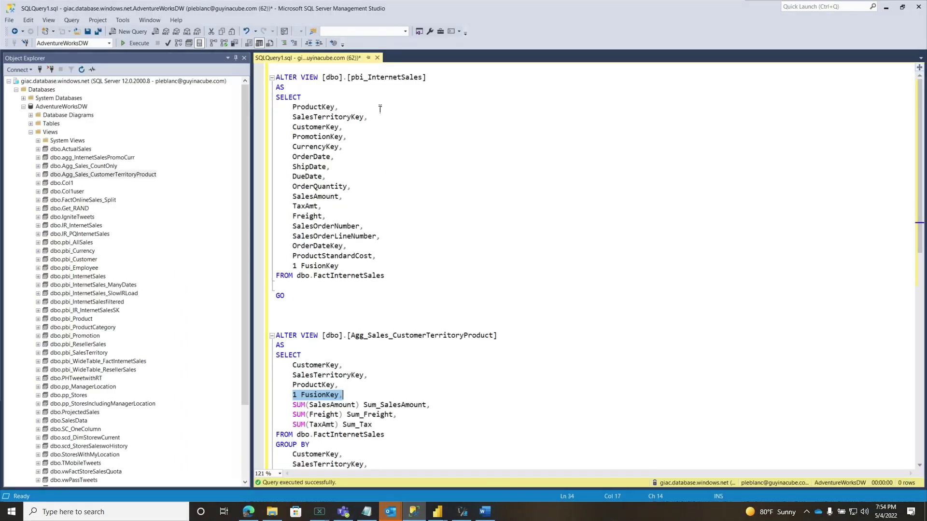
Highlight the constant 1 FusionKey column in both SQL views, then return to Power BI Desktop.
{"action": "left_click", "coordinate": [261, 264]}
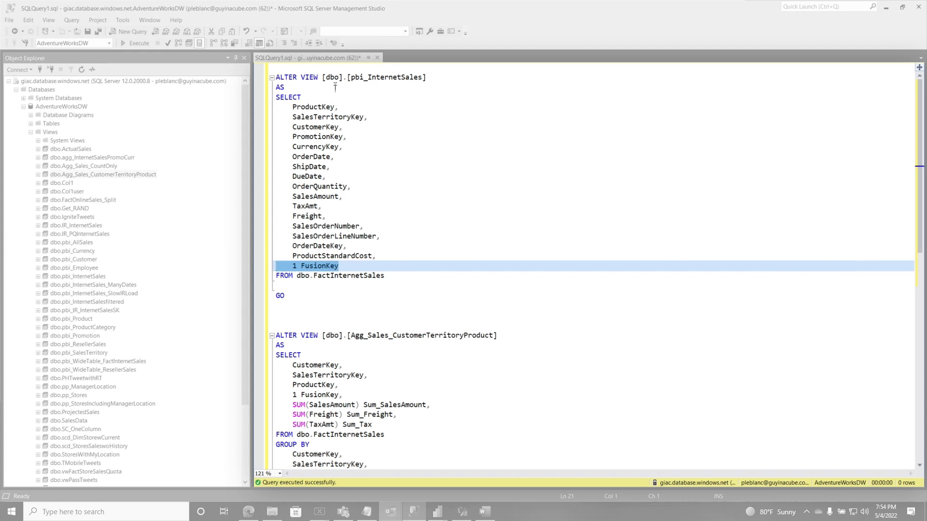
{"action": "scroll", "coordinate": [305, 310], "scroll_direction": "down", "scroll_amount": 1}
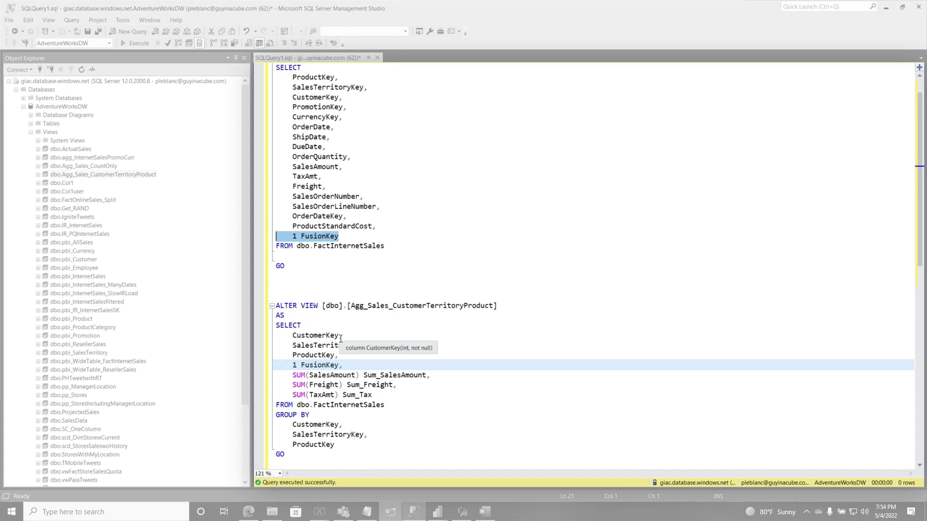
{"action": "key", "text": "alt+Tab"}
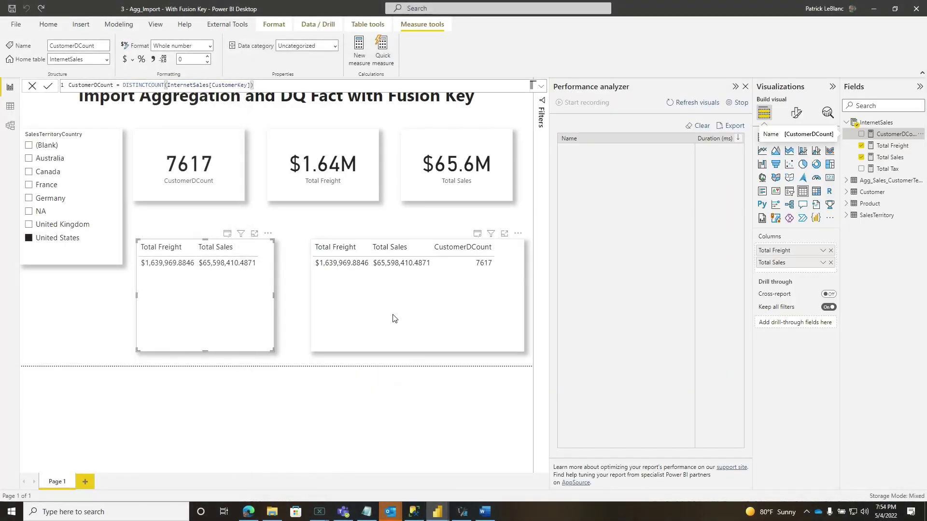
Open Manage aggregations for the Agg_Sales_CustomerTerritoryProduct table in Model view.
{"action": "left_click", "coordinate": [13, 126]}
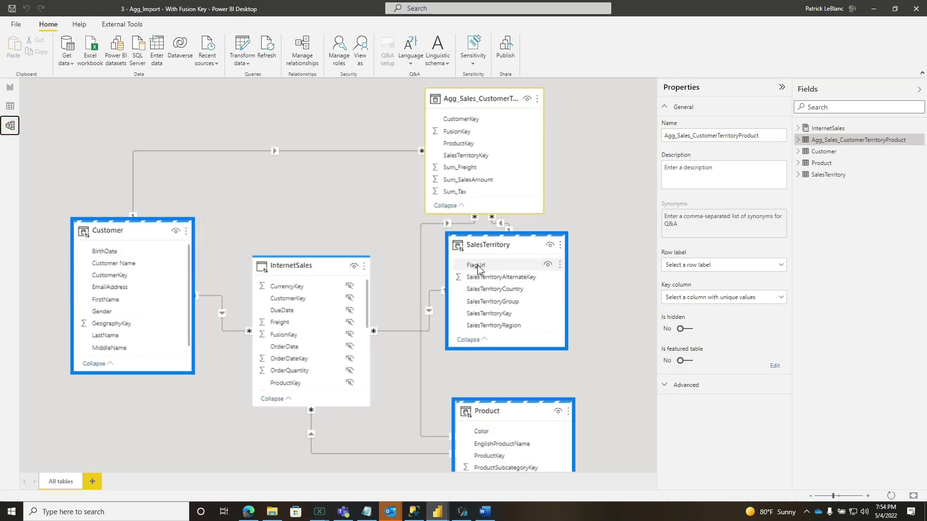
{"action": "mouse_move", "coordinate": [309, 269]}
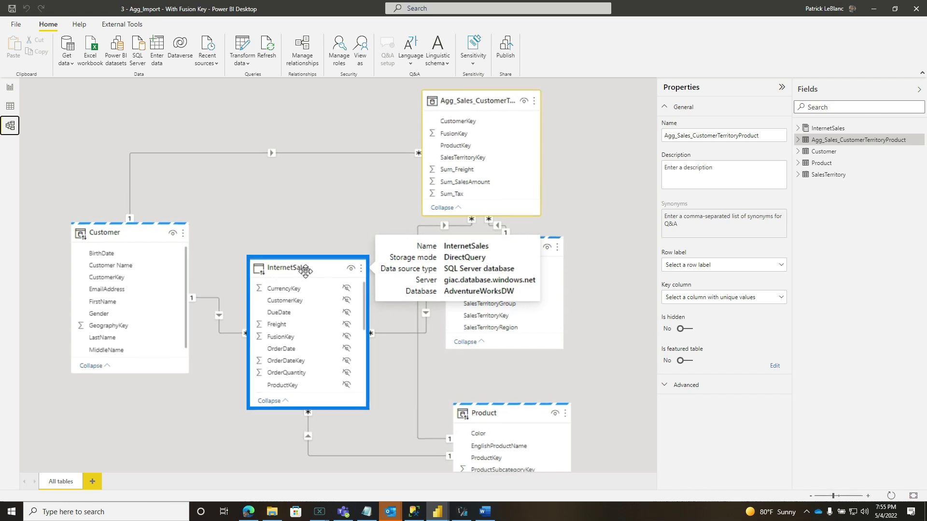
{"action": "mouse_move", "coordinate": [436, 124]}
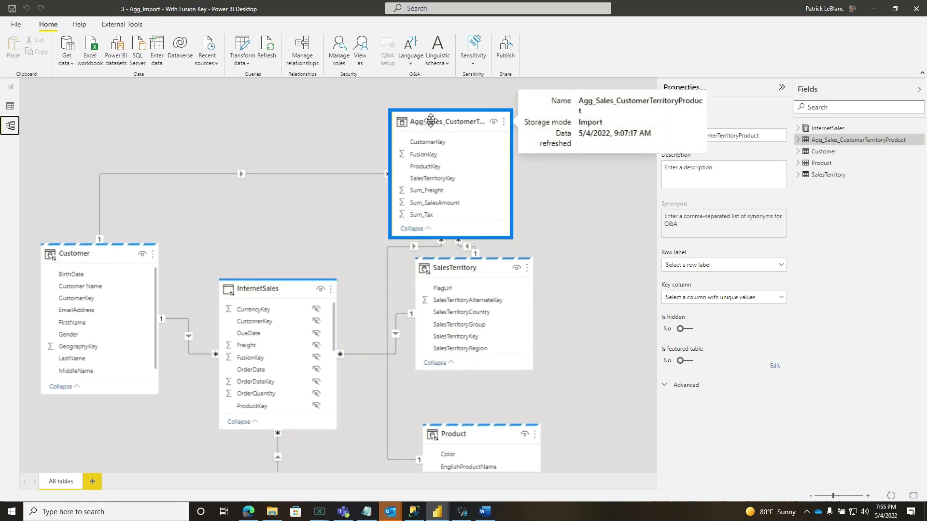
{"action": "left_click", "coordinate": [504, 123]}
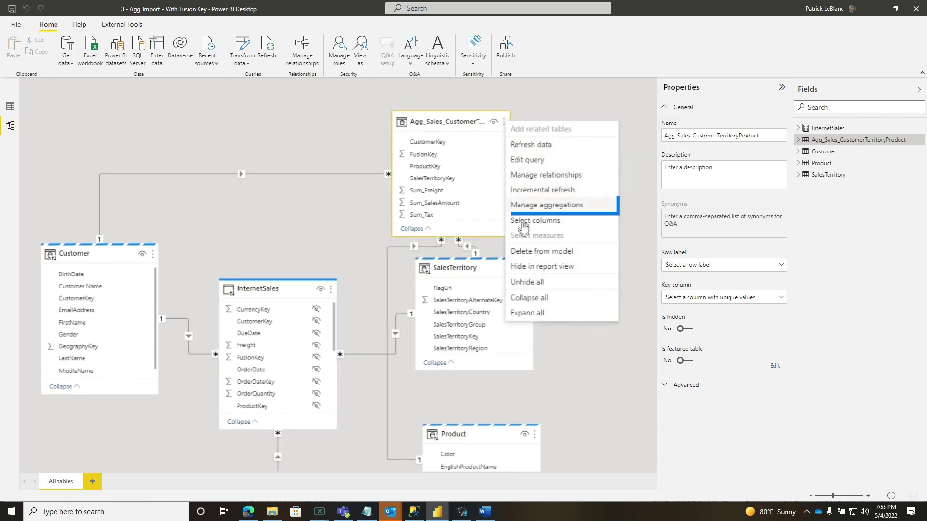
{"action": "left_click", "coordinate": [547, 205]}
{"action": "scroll", "coordinate": [415, 242], "scroll_direction": "down", "scroll_amount": 2}
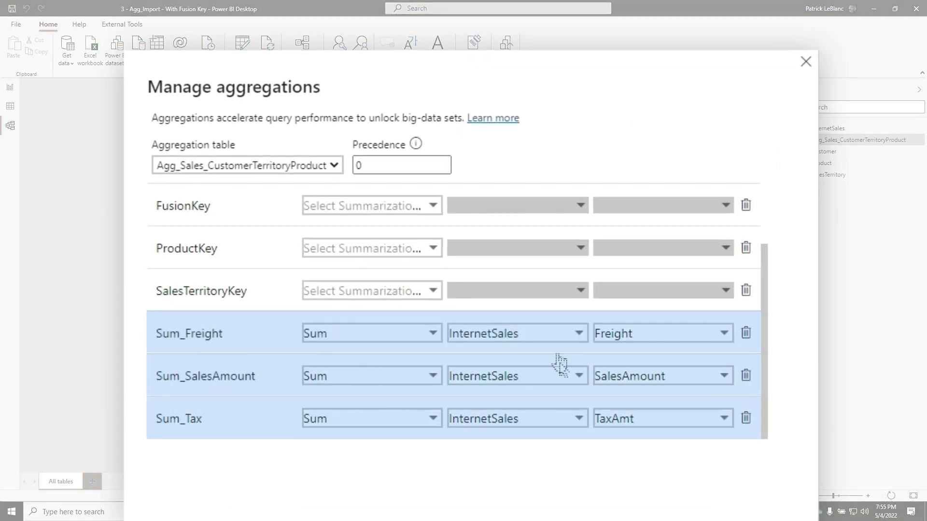
{"action": "scroll", "coordinate": [408, 367], "scroll_direction": "up", "scroll_amount": 2}
Map CustomerKey as GroupBy to InternetSales CustomerKey.
{"action": "left_click", "coordinate": [392, 256]}
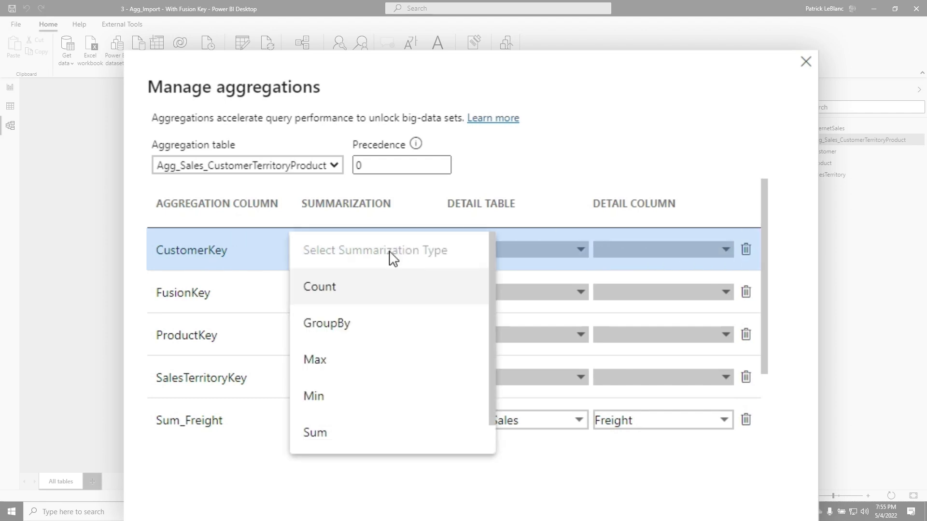
{"action": "left_click", "coordinate": [333, 321]}
{"action": "left_click", "coordinate": [476, 251]}
{"action": "left_click", "coordinate": [477, 252]}
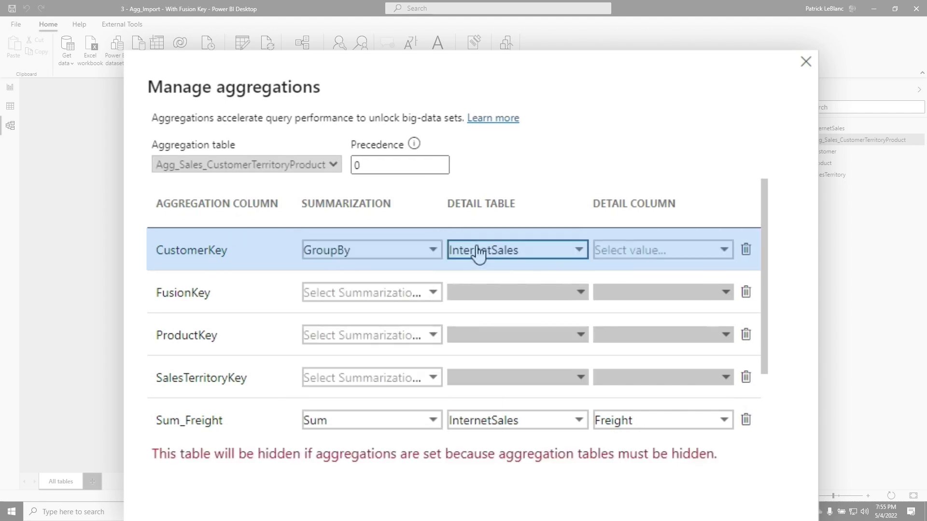
{"action": "left_click", "coordinate": [727, 256]}
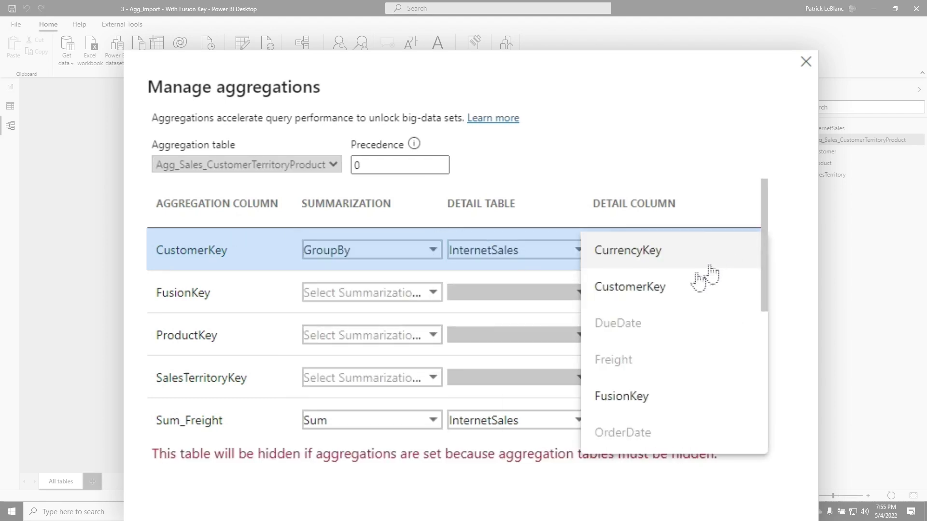
{"action": "left_click", "coordinate": [672, 292]}
Map FusionKey as GroupBy to InternetSales FusionKey and apply the aggregations.
{"action": "left_click", "coordinate": [407, 306]}
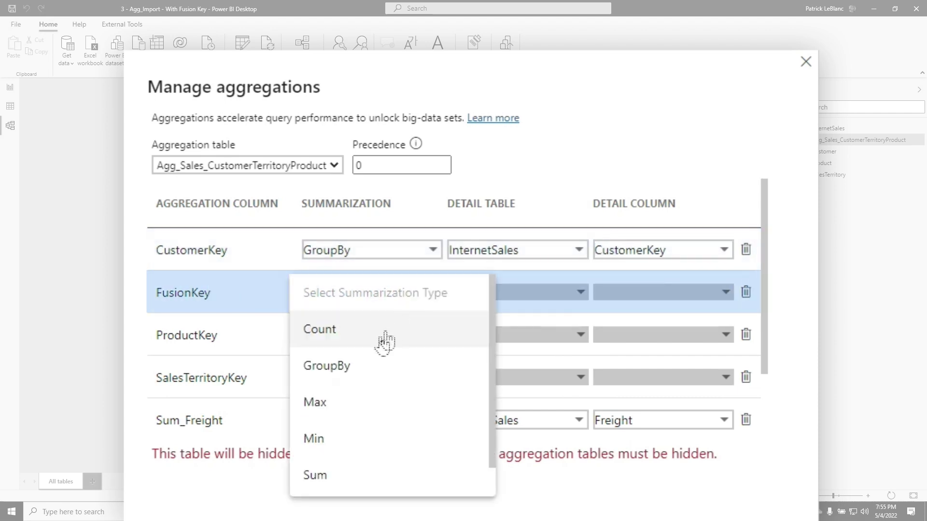
{"action": "left_click", "coordinate": [362, 372]}
{"action": "left_click", "coordinate": [500, 303]}
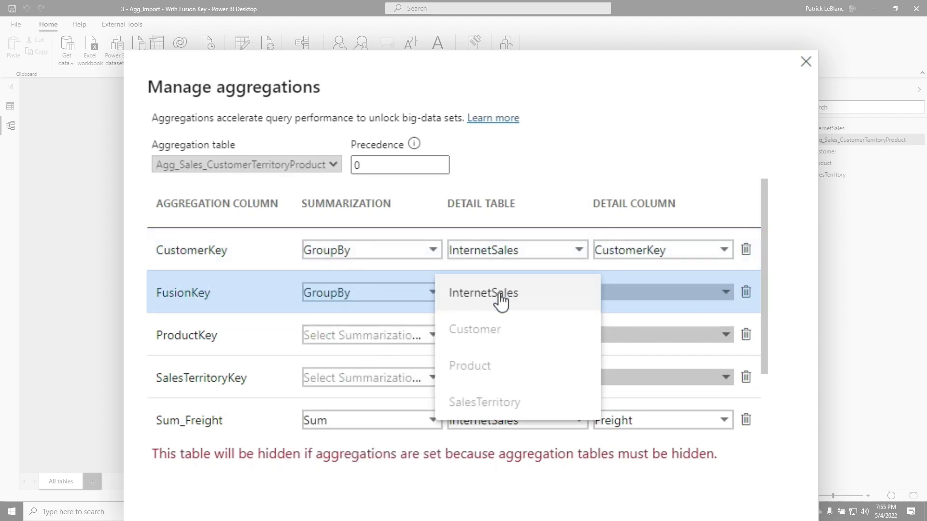
{"action": "left_click", "coordinate": [501, 297]}
{"action": "left_click", "coordinate": [656, 296]}
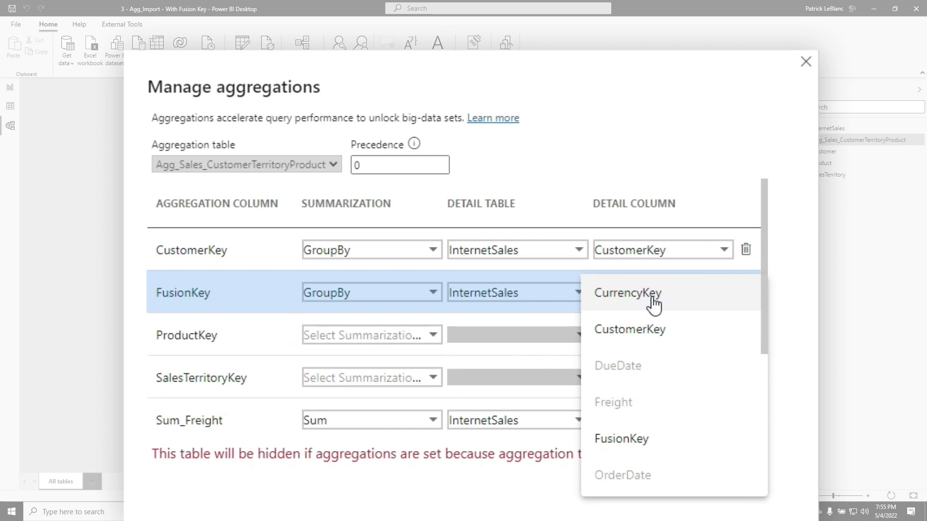
{"action": "left_click", "coordinate": [625, 437]}
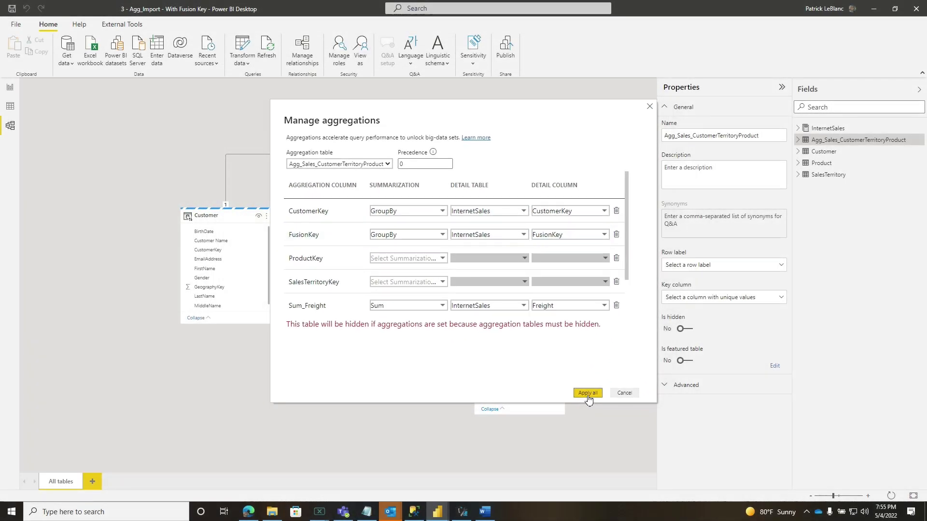
{"action": "left_click", "coordinate": [589, 398]}
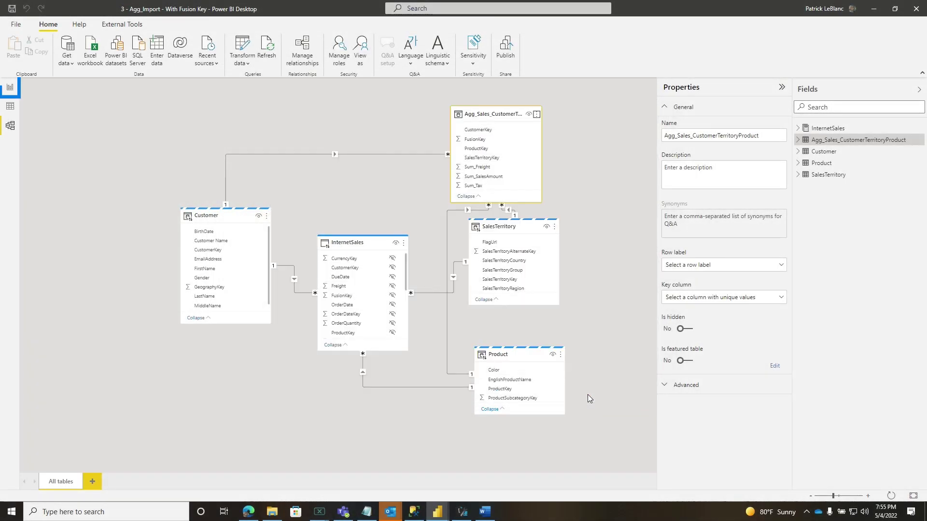
Wrap CustomerDCount in CALCULATE with TREATAS({1}, InternetSales[FusionKey]) and commit the formula.
{"action": "left_click", "coordinate": [12, 89]}
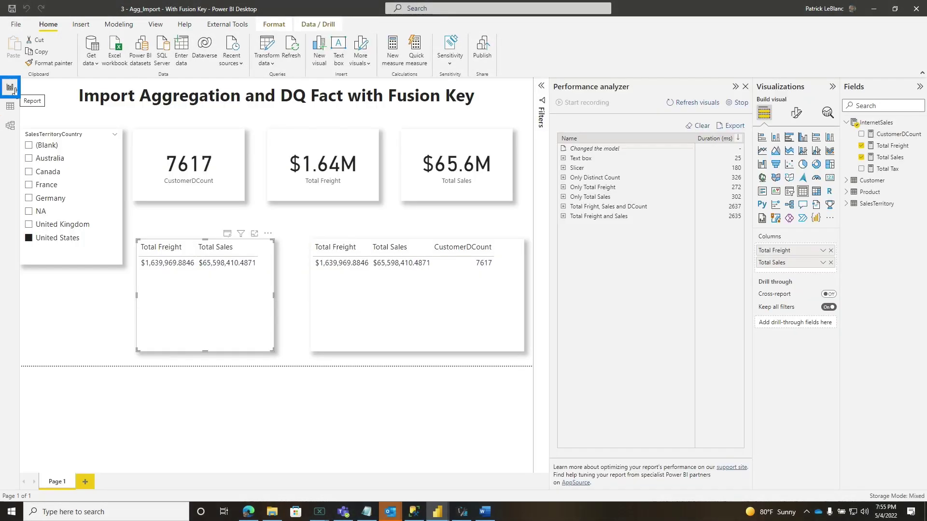
{"action": "left_click", "coordinate": [890, 136]}
{"action": "left_click", "coordinate": [80, 95]}
{"action": "type", "text": "CALCULATE("}
{"action": "key", "text": "End"}
{"action": "type", "text": ", trea"}
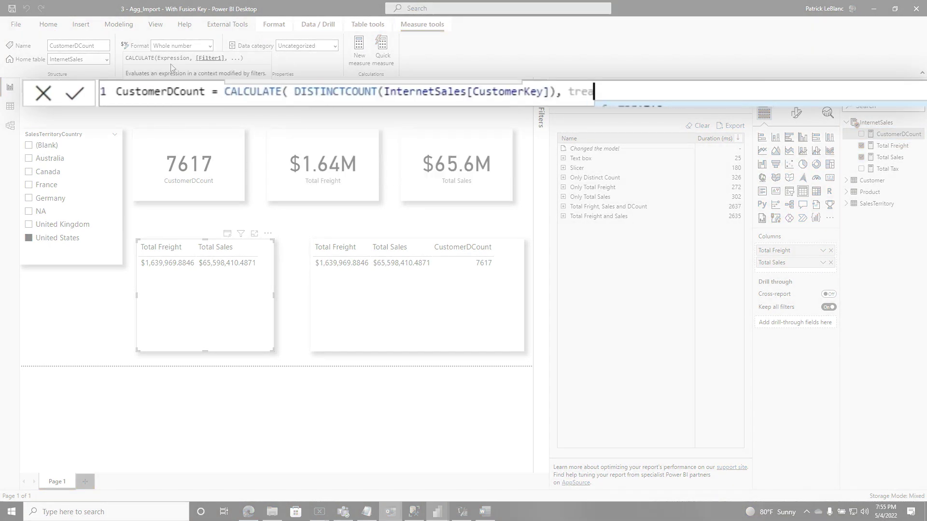
{"action": "type", "text": "tas({1}, InternetSales[FusionKey])"}
{"action": "scroll", "coordinate": [767, 117], "scroll_direction": "up", "scroll_amount": 2}
{"action": "type", "text": ")"}
{"action": "left_click_drag", "start_coordinate": [767, 117], "coordinate": [787, 92]}
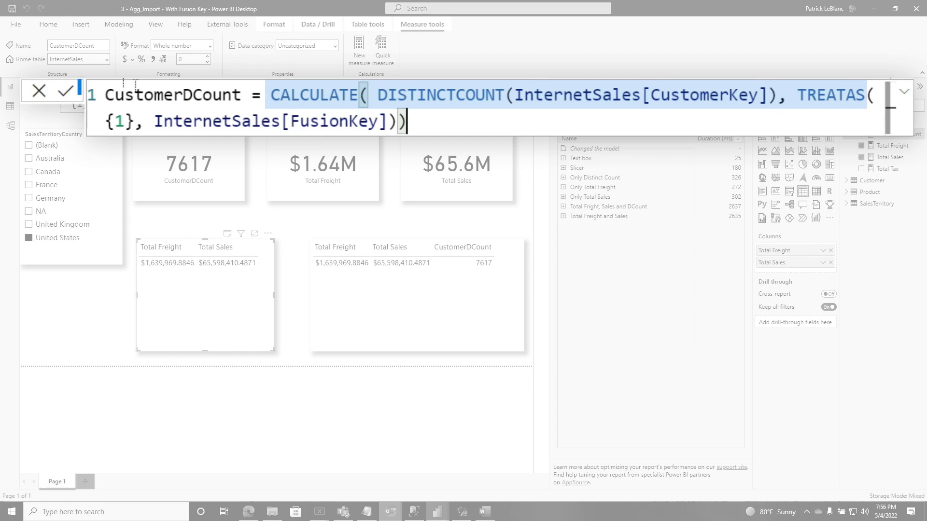
{"action": "left_click", "coordinate": [65, 90]}
Clear DAX Studio's trace and the Performance analyzer, refresh visuals, and empty the query editor.
{"action": "key", "text": "alt+Tab"}
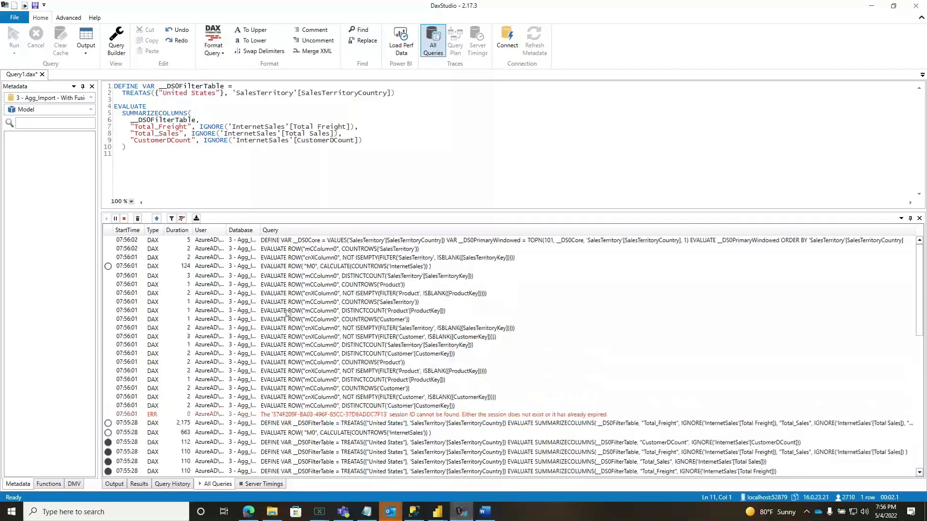
{"action": "left_click", "coordinate": [138, 218]}
{"action": "left_click", "coordinate": [869, 7]}
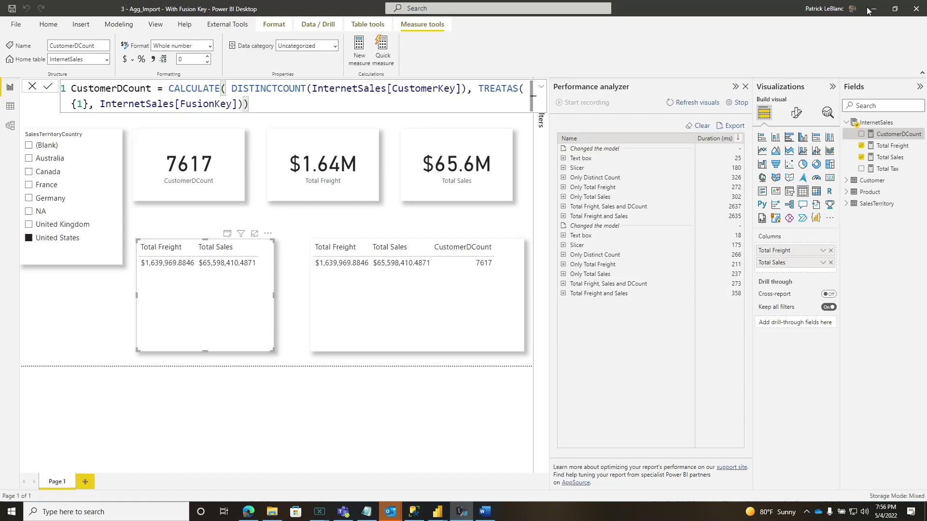
{"action": "left_click", "coordinate": [697, 127]}
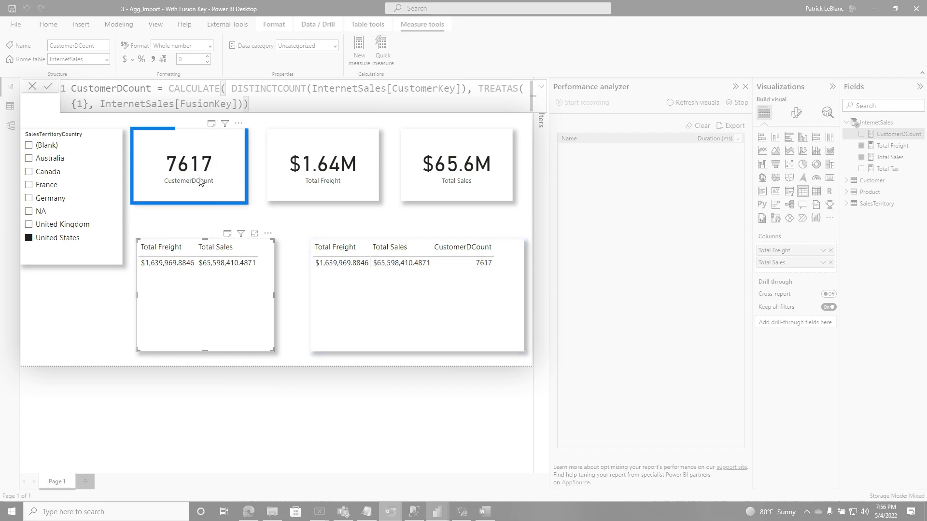
{"action": "left_click", "coordinate": [679, 104]}
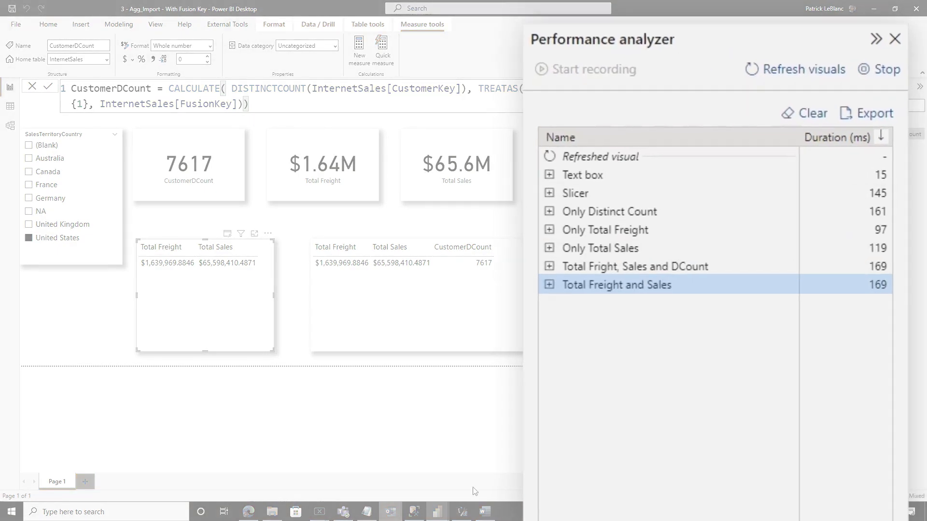
{"action": "left_click", "coordinate": [463, 513]}
{"action": "key", "text": "ctrl+a"}
{"action": "key", "text": "Delete"}
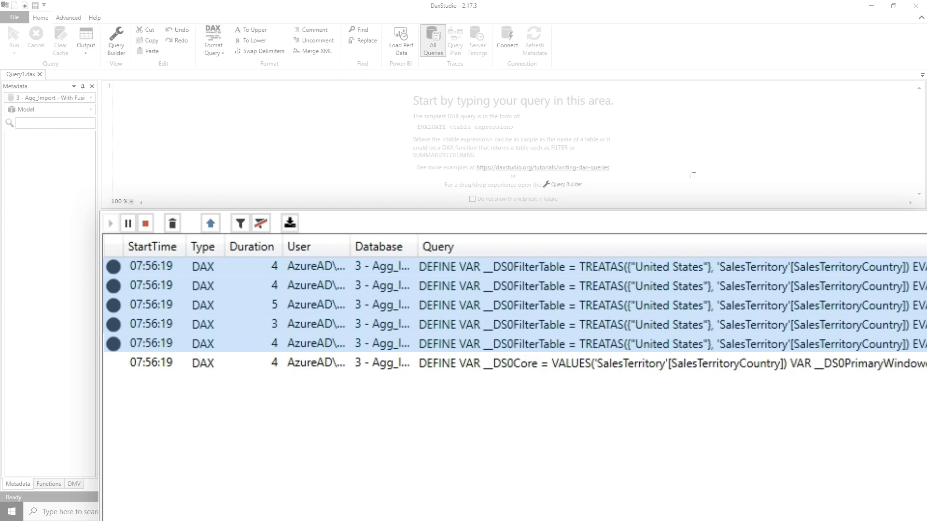
Double-click the first captured query in All Queries to load it into the editor.
{"action": "double_click", "coordinate": [145, 240]}
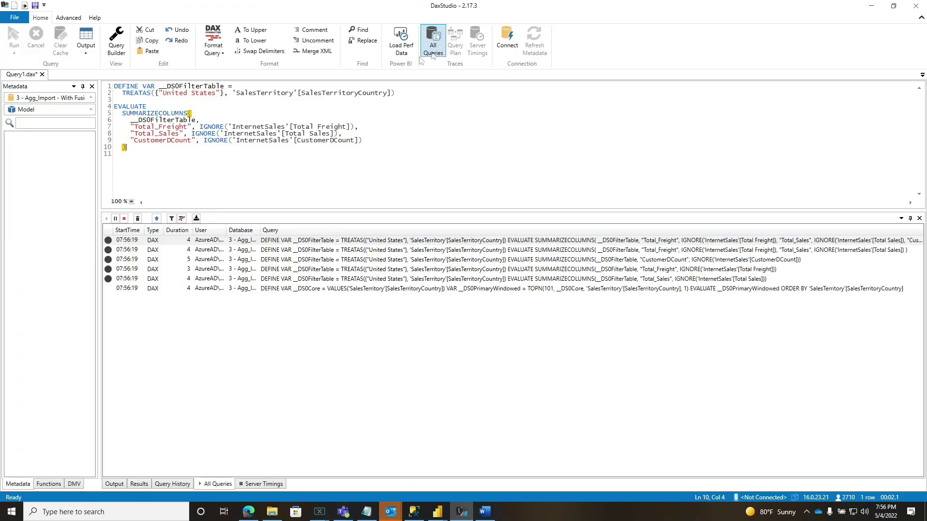
Stop the All Queries trace, enable Server Timings, and run the query.
{"action": "left_click", "coordinate": [441, 45]}
{"action": "left_click", "coordinate": [478, 46]}
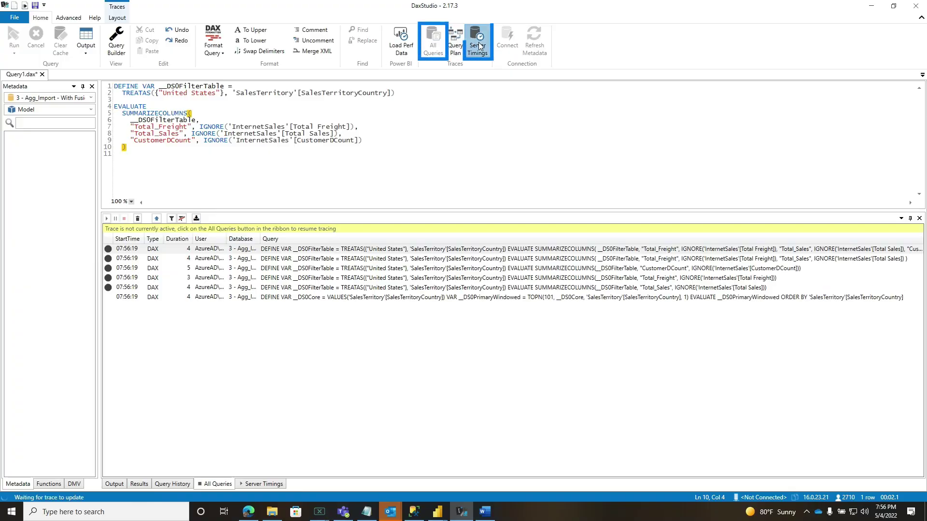
{"action": "left_click", "coordinate": [13, 33]}
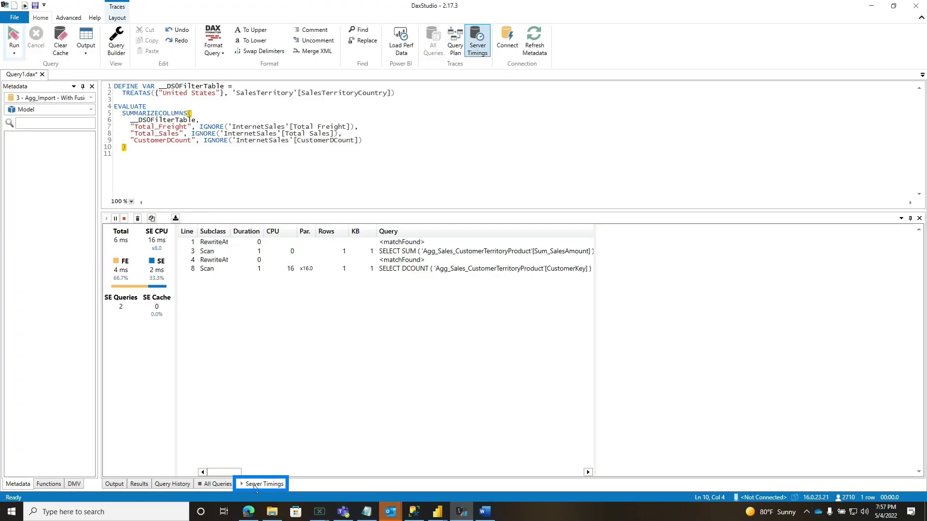
Inspect both matchFound rewrite events and the SQL of the SUM and DCOUNT scans.
{"action": "left_click", "coordinate": [405, 242]}
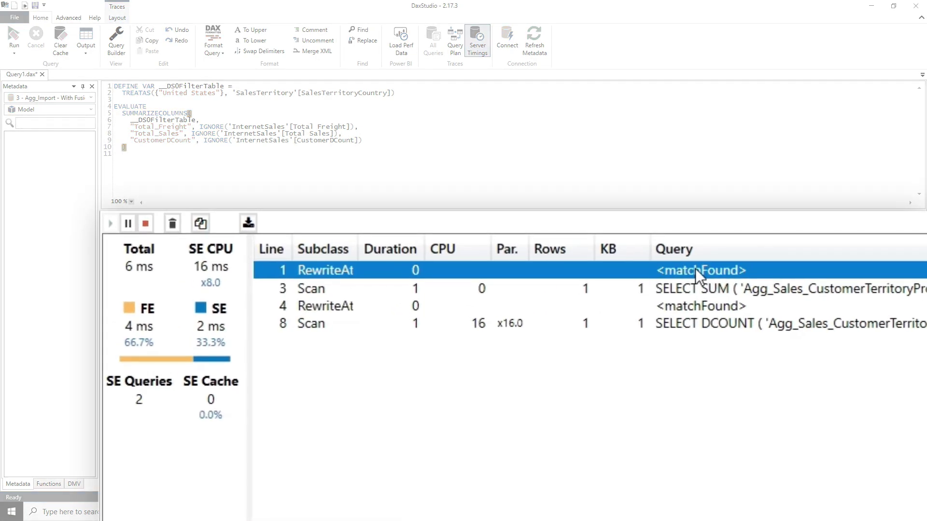
{"action": "left_click", "coordinate": [578, 293]}
{"action": "scroll", "coordinate": [577, 280], "scroll_direction": "down", "scroll_amount": 5}
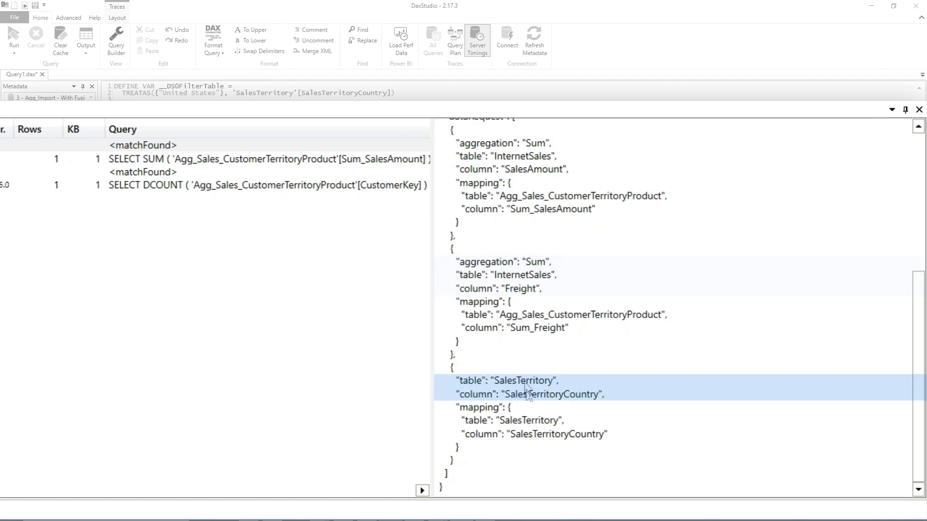
{"action": "scroll", "coordinate": [575, 394], "scroll_direction": "up", "scroll_amount": 5}
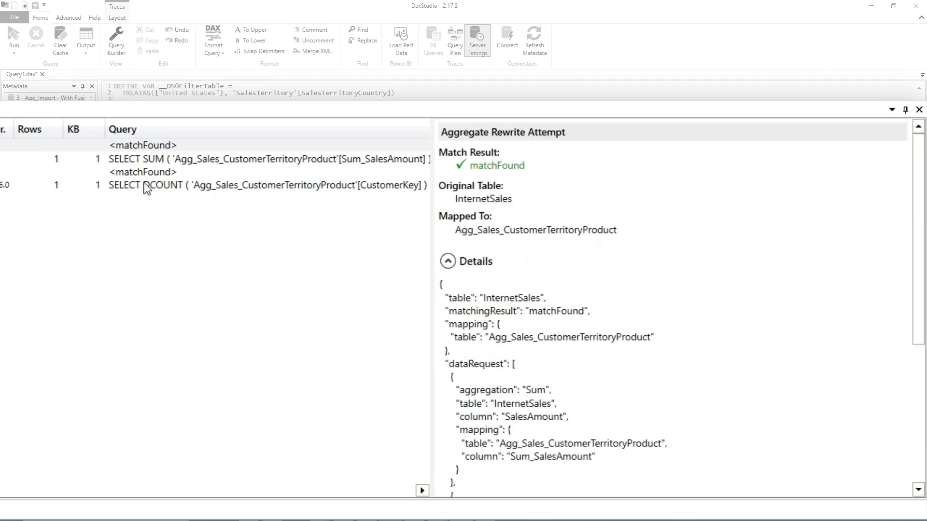
{"action": "left_click", "coordinate": [135, 160]}
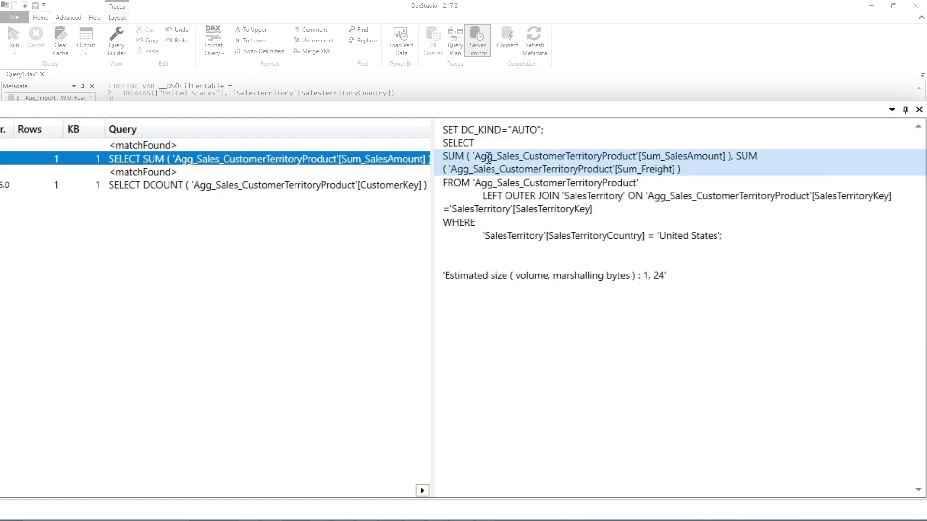
{"action": "left_click", "coordinate": [245, 175]}
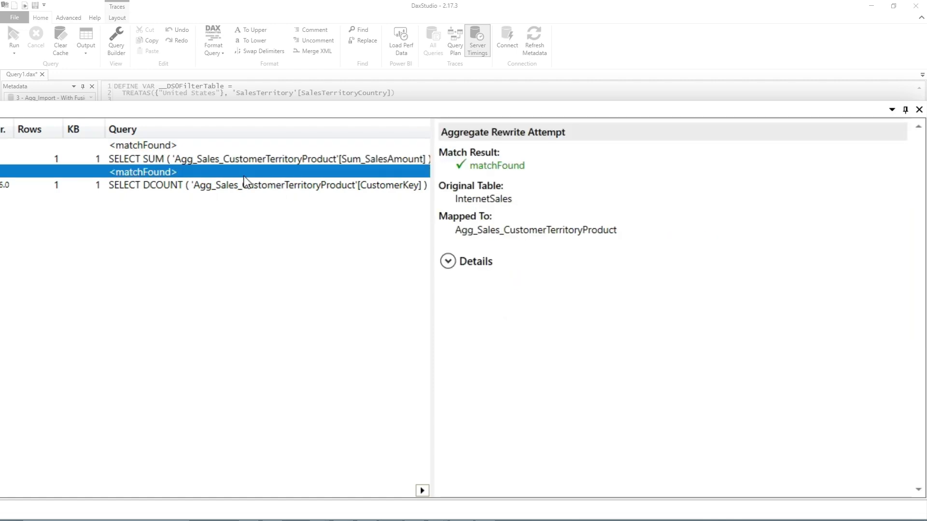
{"action": "left_click", "coordinate": [454, 264]}
{"action": "scroll", "coordinate": [486, 275], "scroll_direction": "down", "scroll_amount": 5}
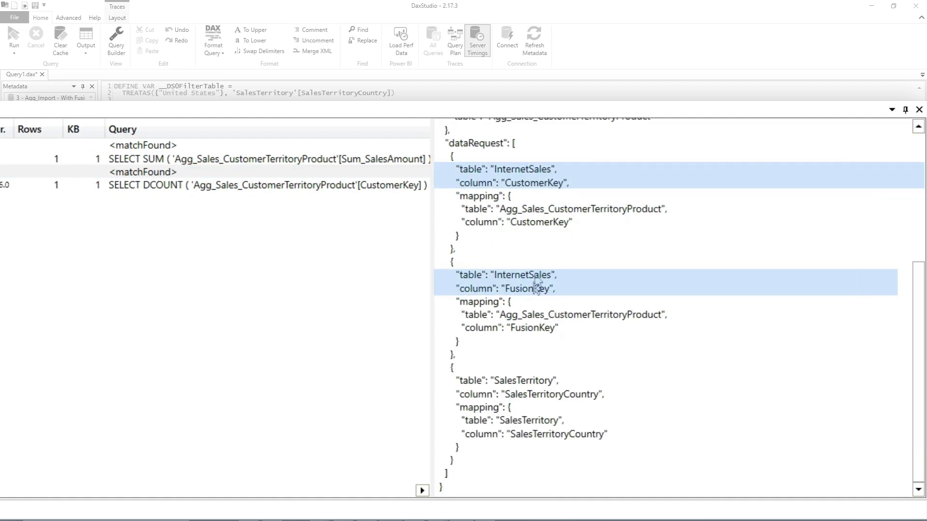
{"action": "left_click", "coordinate": [385, 160]}
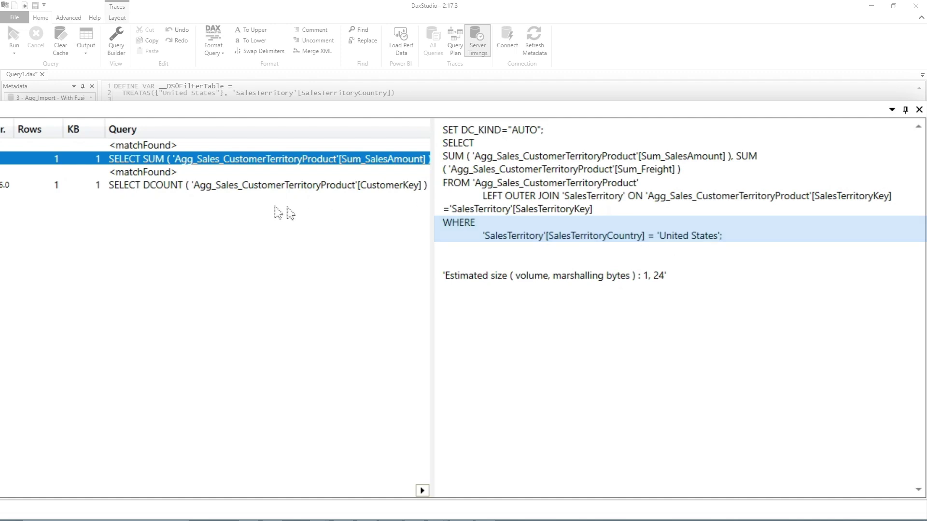
{"action": "left_click", "coordinate": [238, 189]}
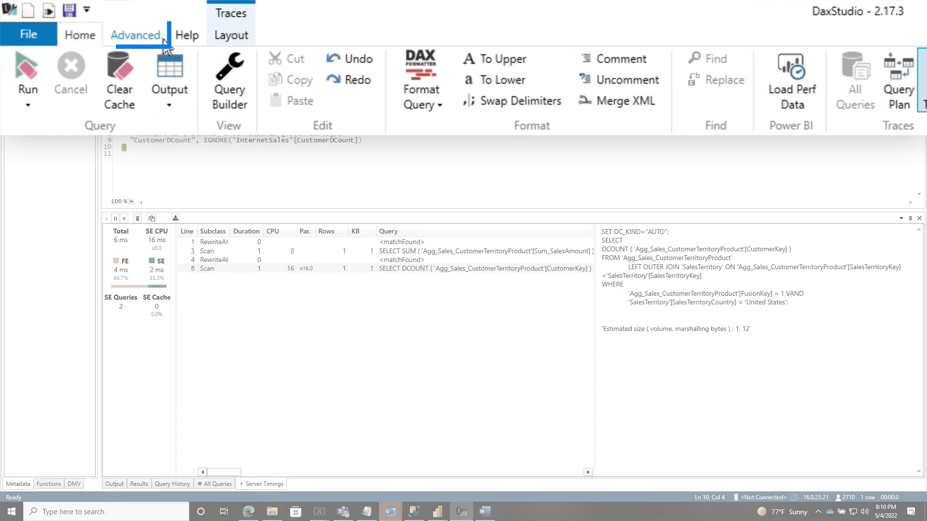
Import the VertiPaq metrics from Breaking Fusion.vpax.
{"action": "left_click", "coordinate": [140, 36]}
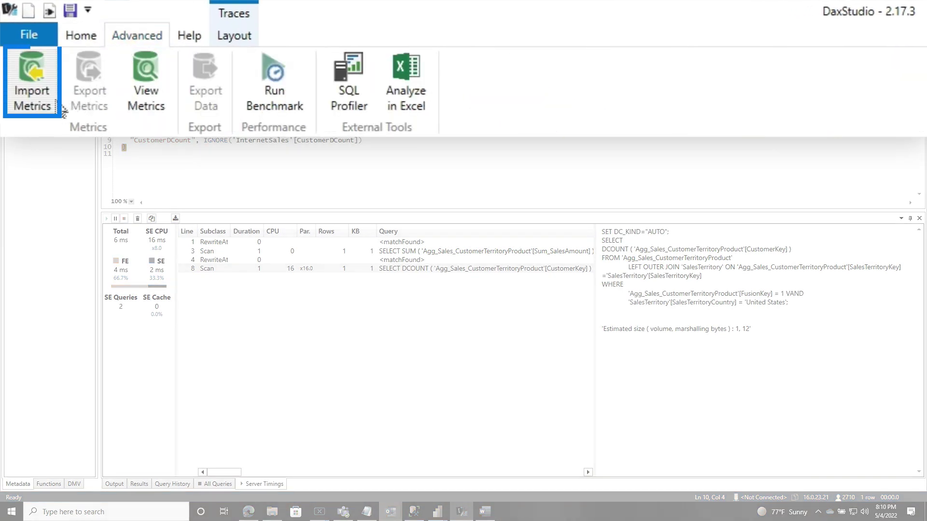
{"action": "left_click", "coordinate": [36, 73]}
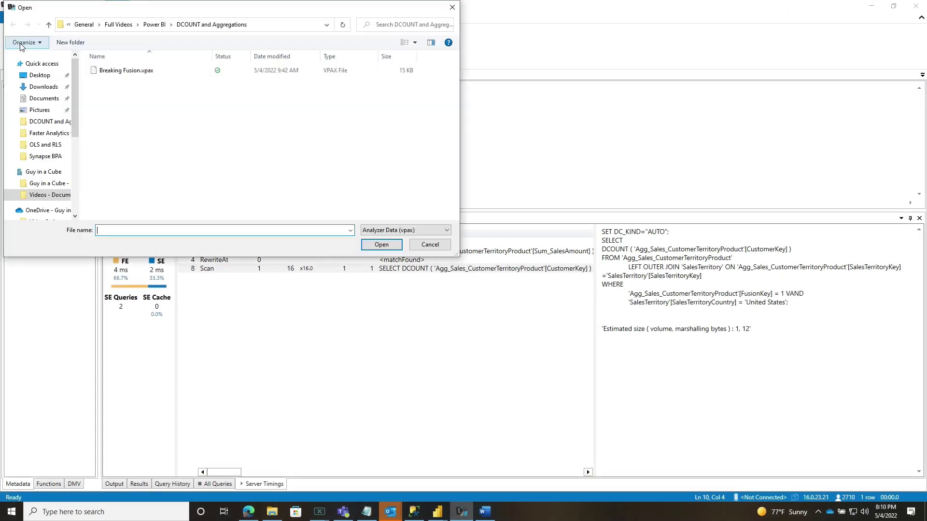
{"action": "double_click", "coordinate": [119, 71]}
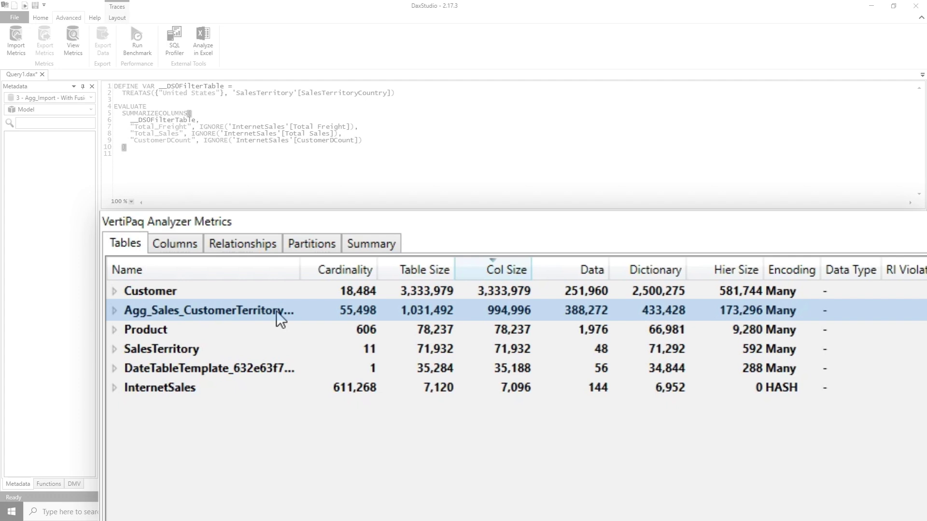
Show FusionKey cardinality 1 in Agg_Sales_CustomerTerritoryProduct and in InternetSales.
{"action": "left_click", "coordinate": [114, 310]}
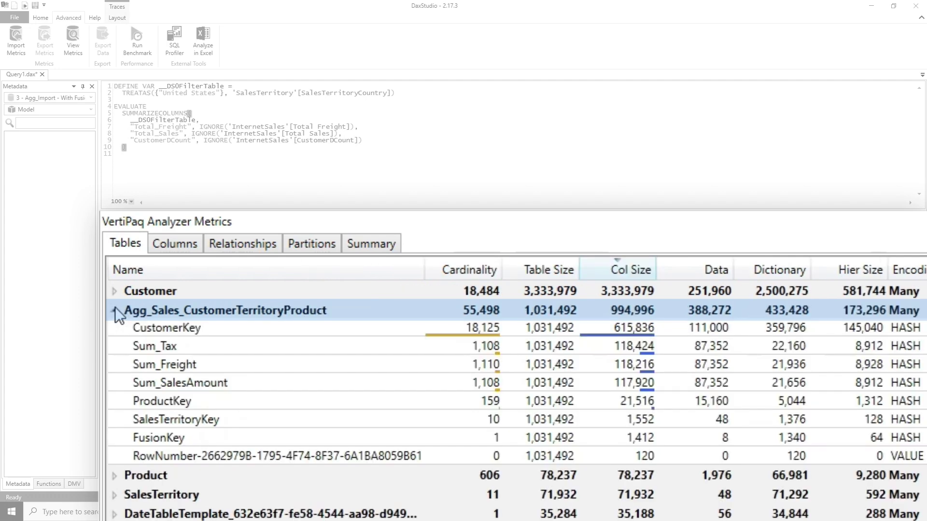
{"action": "left_click", "coordinate": [186, 441]}
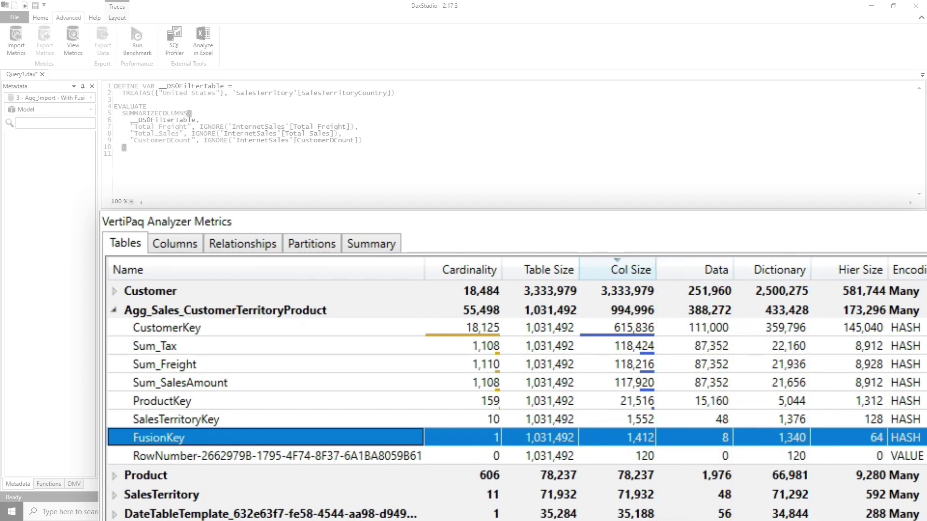
{"action": "scroll", "coordinate": [517, 400], "scroll_direction": "down", "scroll_amount": 3}
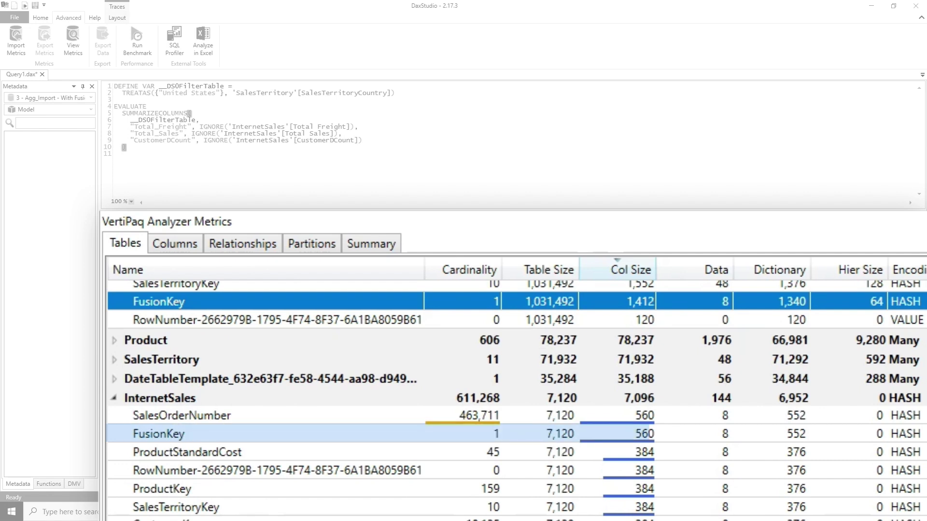
{"action": "left_click", "coordinate": [489, 434]}
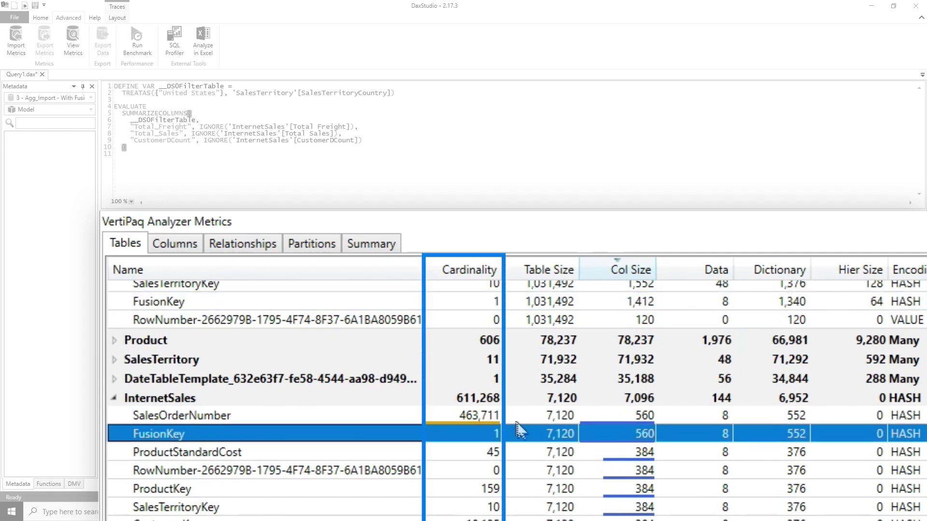